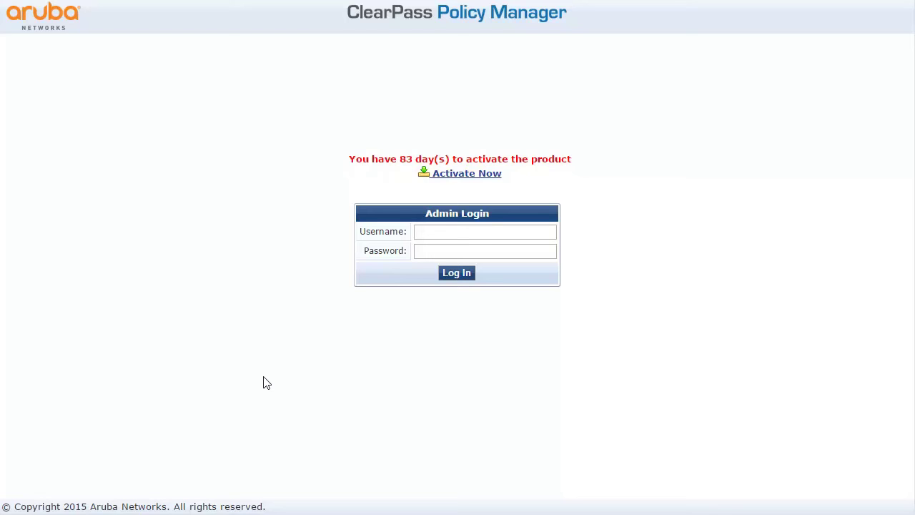
Log in to ClearPass Policy Manager with the admin username and its password.
{"action": "left_click", "coordinate": [443, 232]}
{"action": "type", "text": "admin"}
{"action": "key", "text": "Tab"}
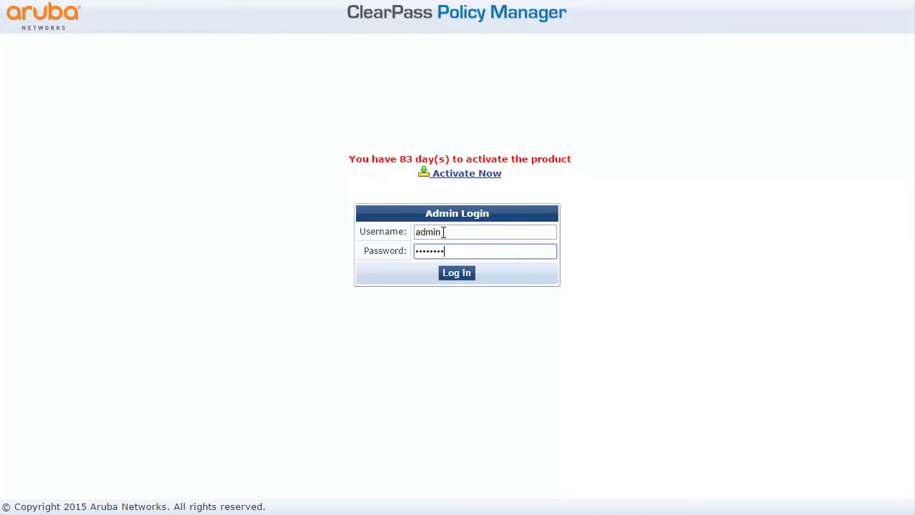
{"action": "left_click", "coordinate": [452, 273]}
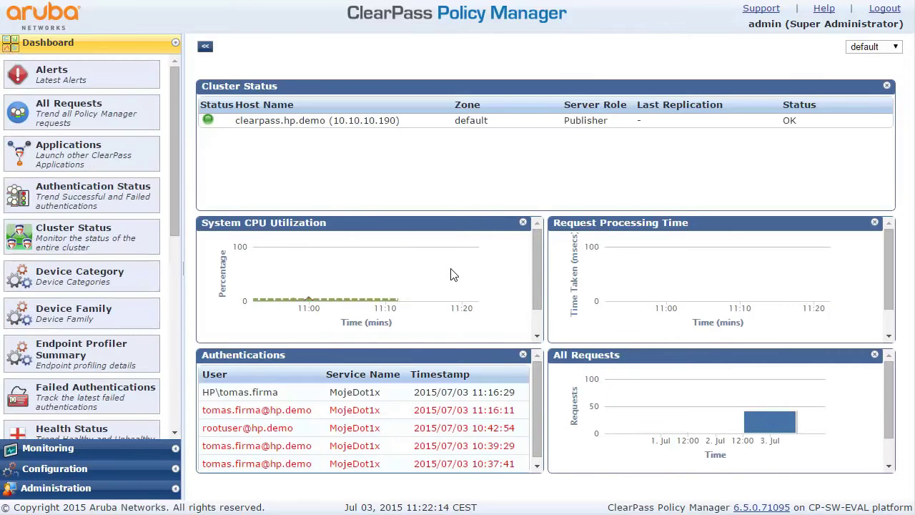
Add a new Aruba 802.1X Wireless service named dot1x and advance to its Authentication settings.
{"action": "left_click", "coordinate": [65, 472]}
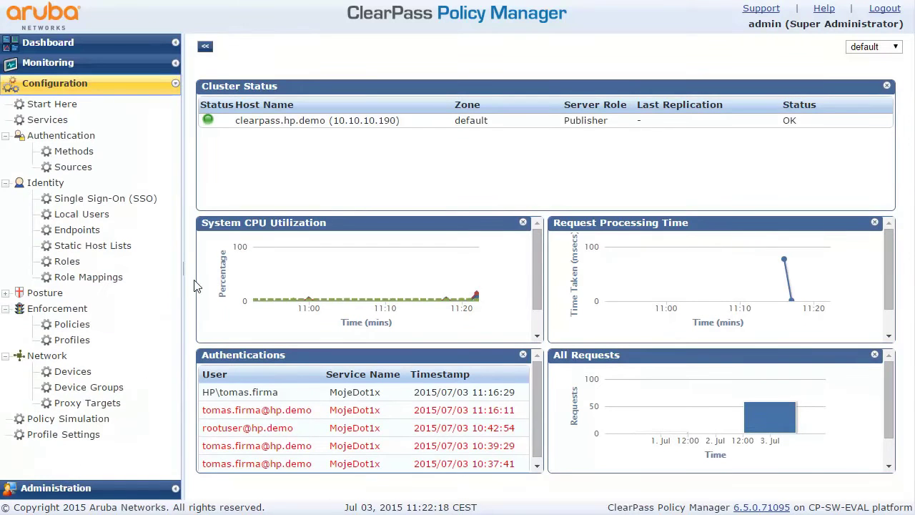
{"action": "left_click", "coordinate": [47, 120]}
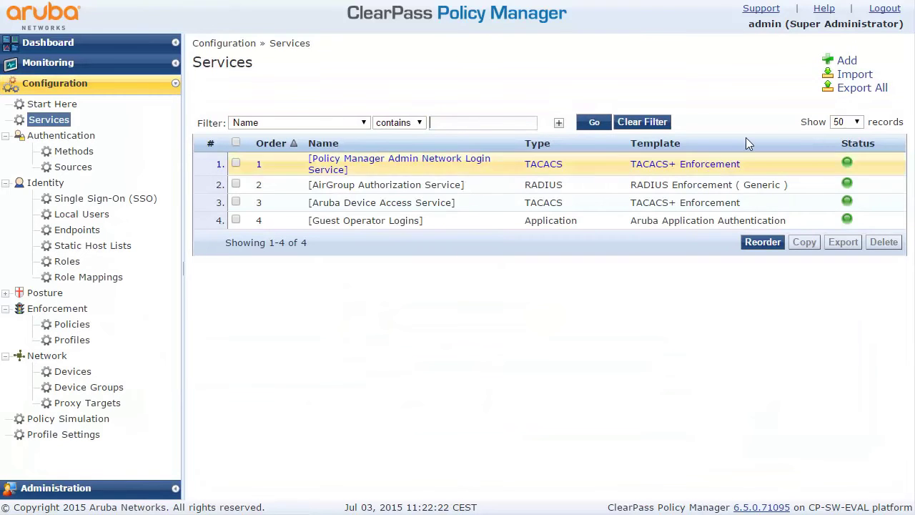
{"action": "left_click", "coordinate": [846, 62]}
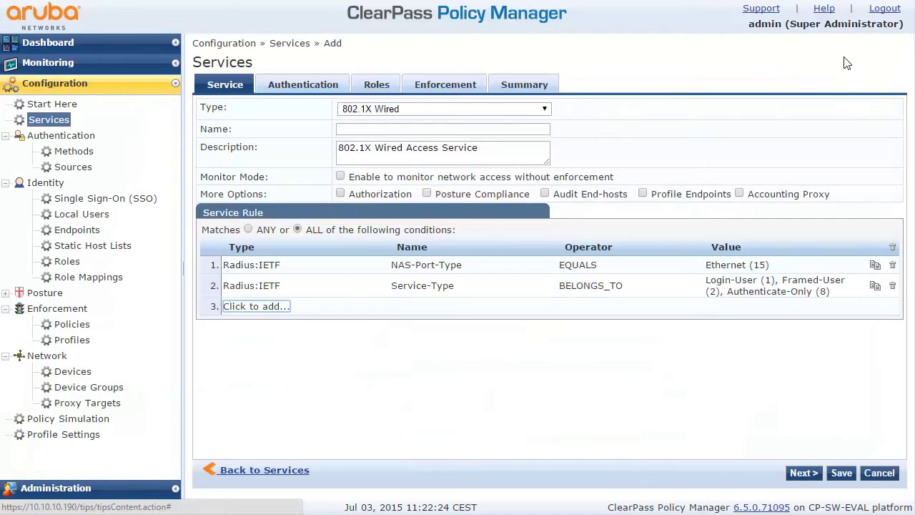
{"action": "left_click", "coordinate": [510, 111]}
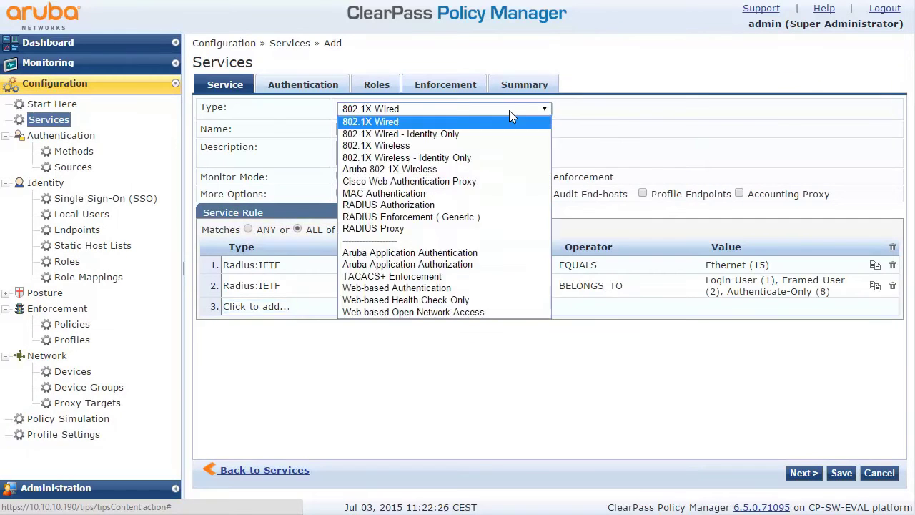
{"action": "left_click", "coordinate": [478, 172]}
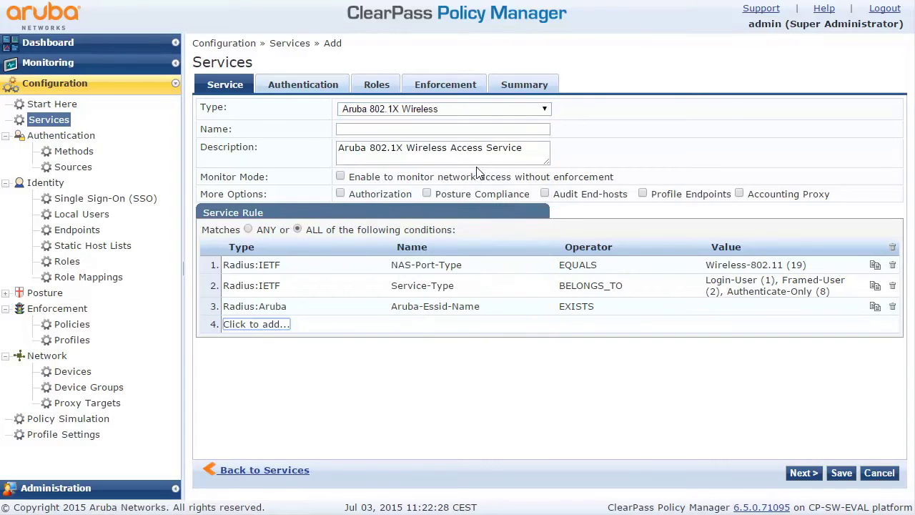
{"action": "left_click", "coordinate": [358, 129]}
{"action": "type", "text": "dot1x"}
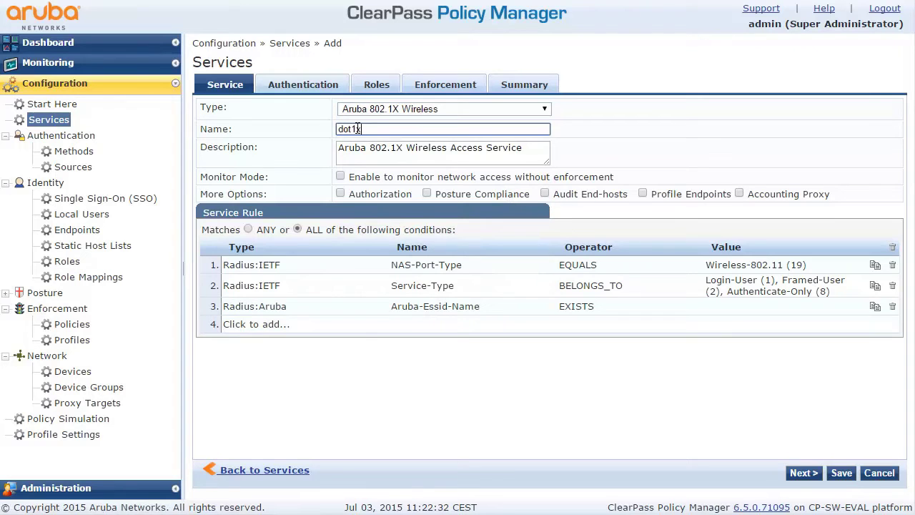
{"action": "left_click", "coordinate": [421, 373]}
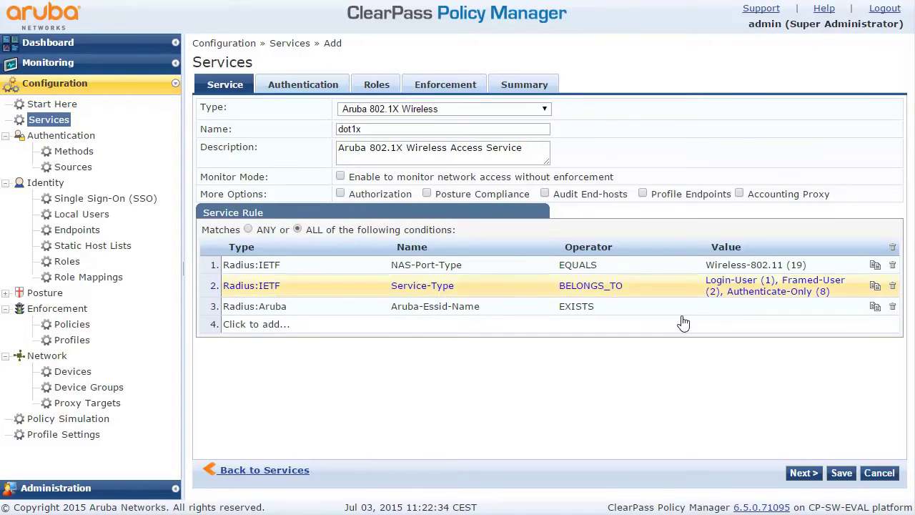
{"action": "left_click", "coordinate": [803, 475]}
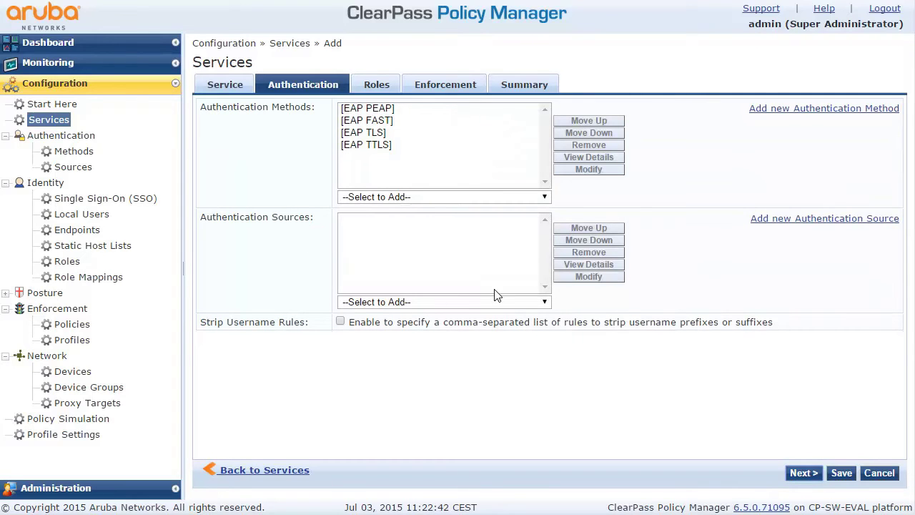
Create a new Active Directory authentication source named MojeAD.
{"action": "left_click", "coordinate": [776, 224]}
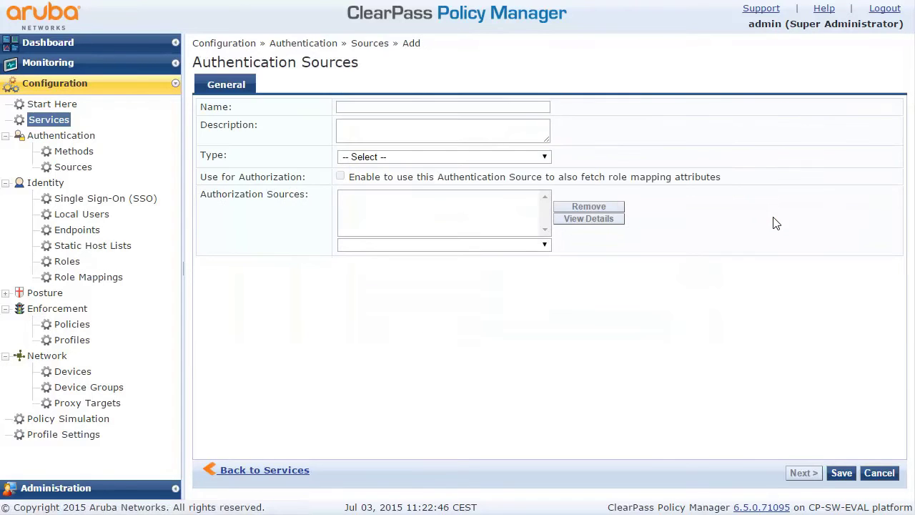
{"action": "left_click", "coordinate": [386, 111]}
{"action": "type", "text": "MojeAD"}
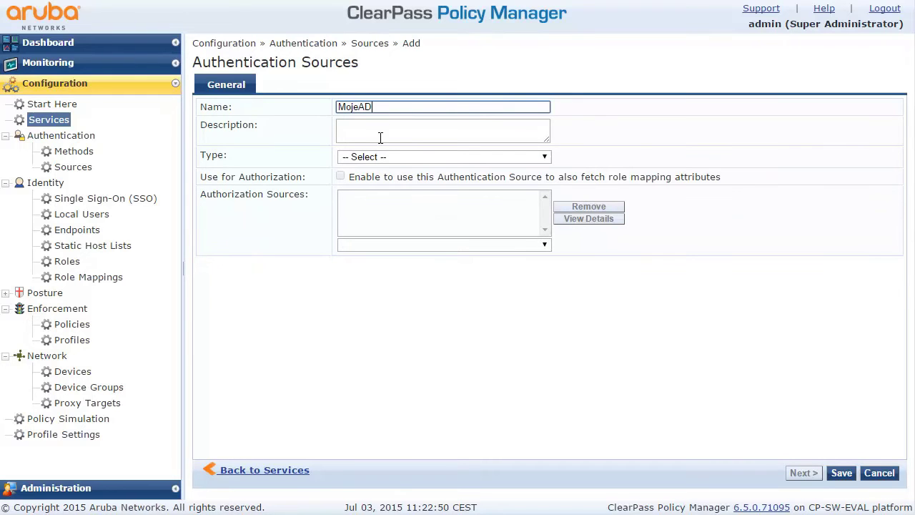
{"action": "left_click", "coordinate": [375, 157]}
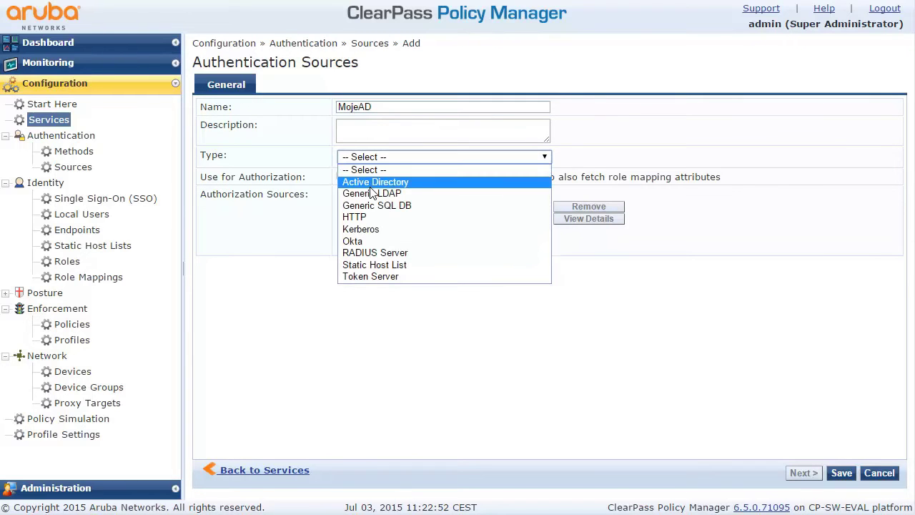
{"action": "left_click", "coordinate": [370, 188]}
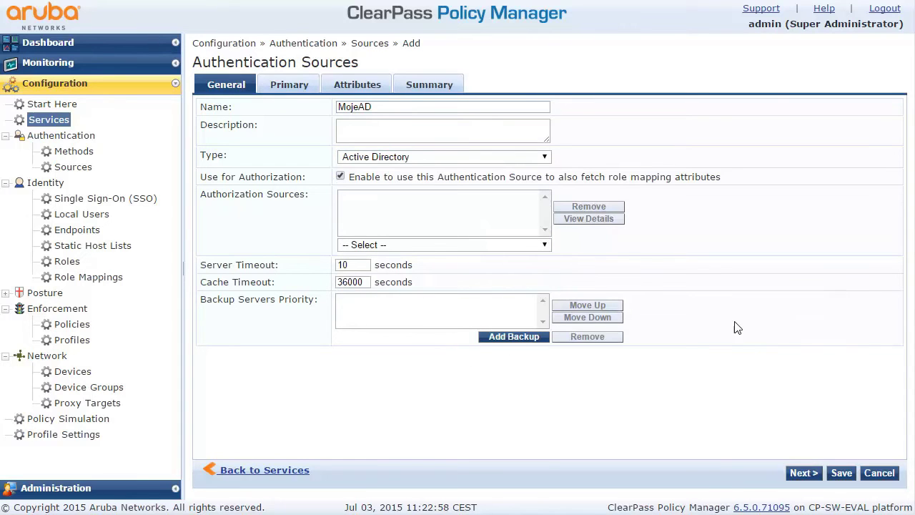
{"action": "left_click", "coordinate": [803, 473]}
Enter hostname 10.10.10.180 and the bind DN account for MojeAD.
{"action": "left_click", "coordinate": [359, 118]}
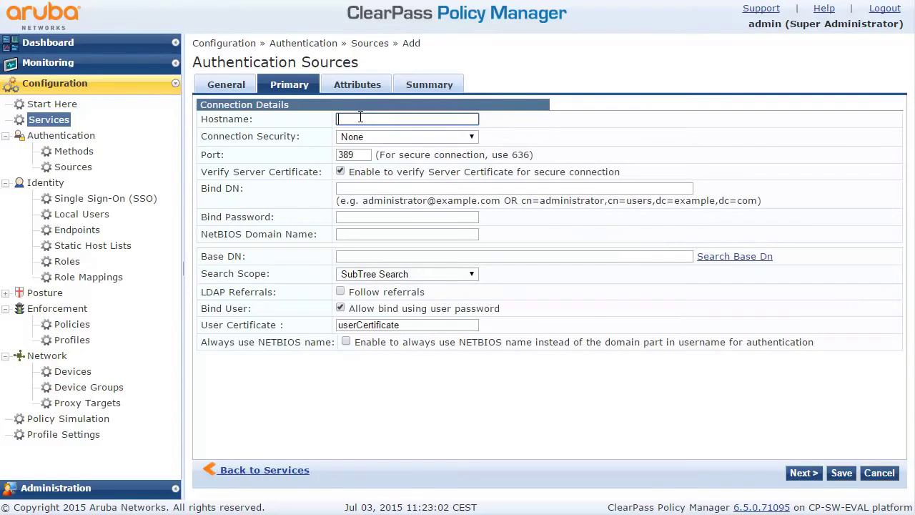
{"action": "type", "text": "10.10.10.180"}
{"action": "left_click", "coordinate": [361, 188]}
{"action": "type", "text": "hp@lab.d"}
{"action": "type", "text": "emo"}
{"action": "left_click", "coordinate": [385, 216]}
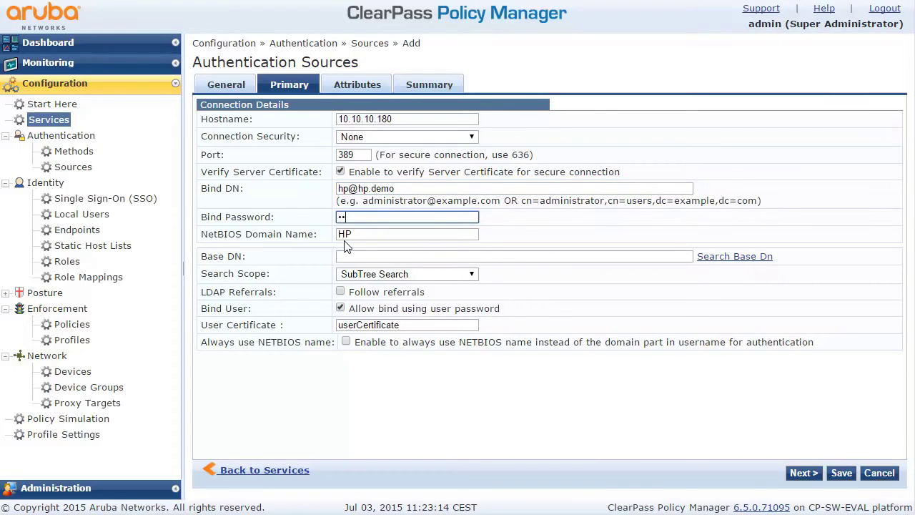
Enter the bind password, then view hp.demo > pod1 > PodUsers1 in Active Directory Users and Computers.
{"action": "key", "text": "ctrl+v"}
{"action": "left_click", "coordinate": [364, 256]}
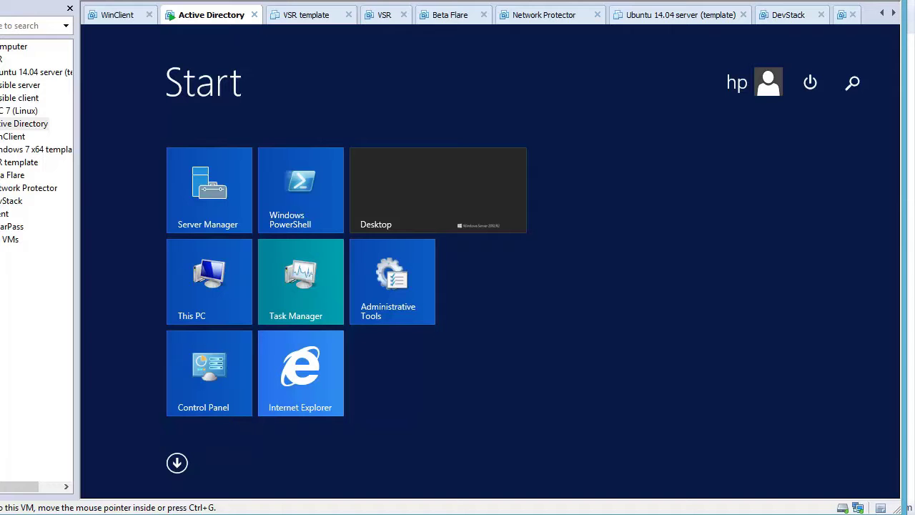
{"action": "left_click", "coordinate": [177, 464]}
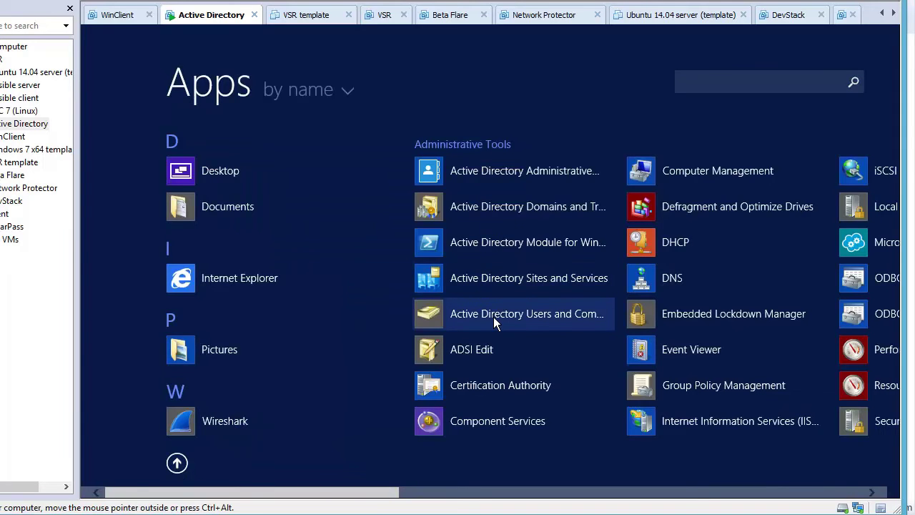
{"action": "left_click", "coordinate": [494, 315]}
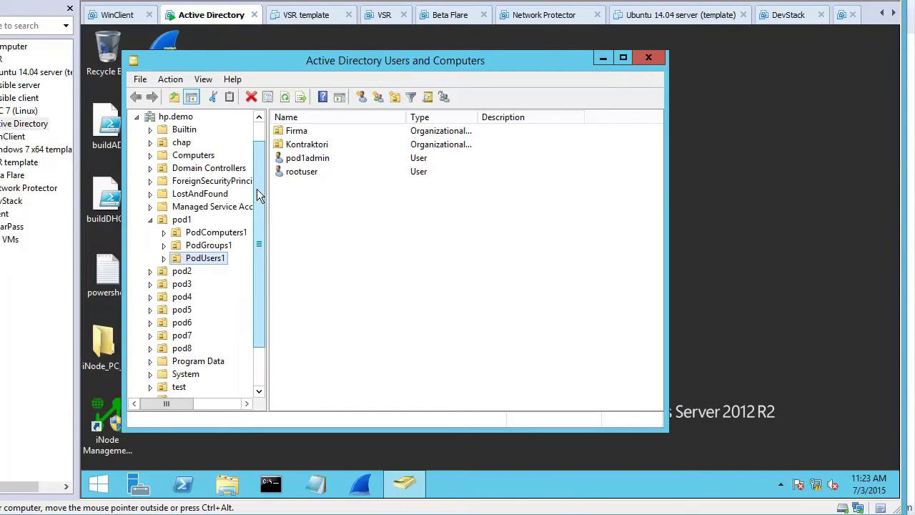
{"action": "left_click", "coordinate": [169, 117]}
{"action": "left_click", "coordinate": [181, 220]}
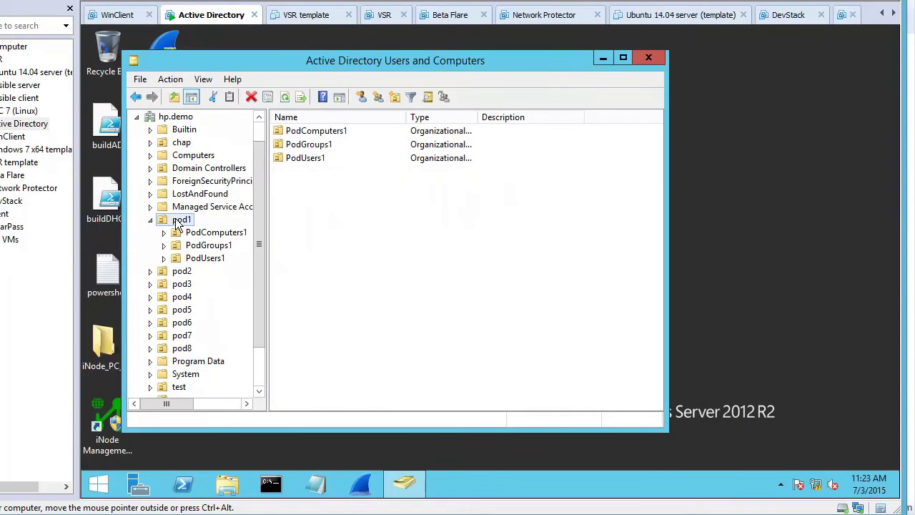
{"action": "left_click", "coordinate": [207, 259]}
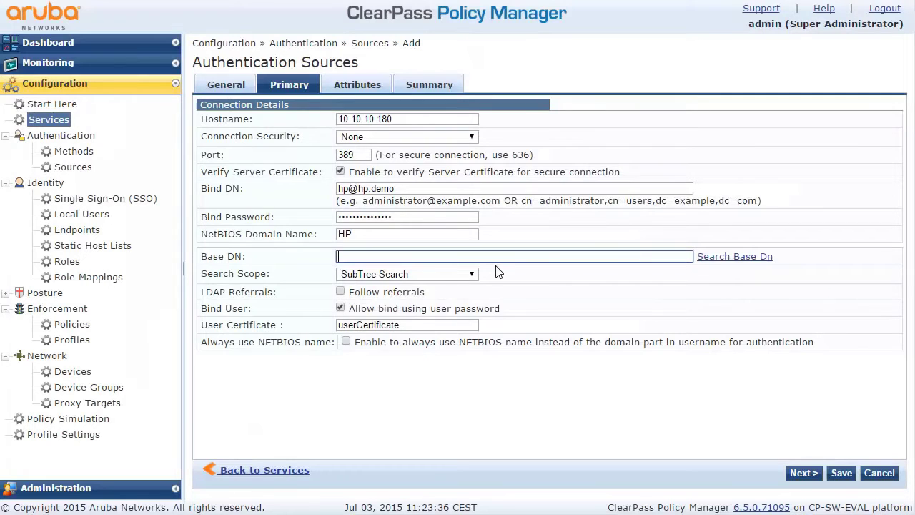
Set MojeAD's base DN to ou=podusers1,ou=pod1,dc=hp,dc=demo and advance to its Summary.
{"action": "left_click", "coordinate": [721, 263]}
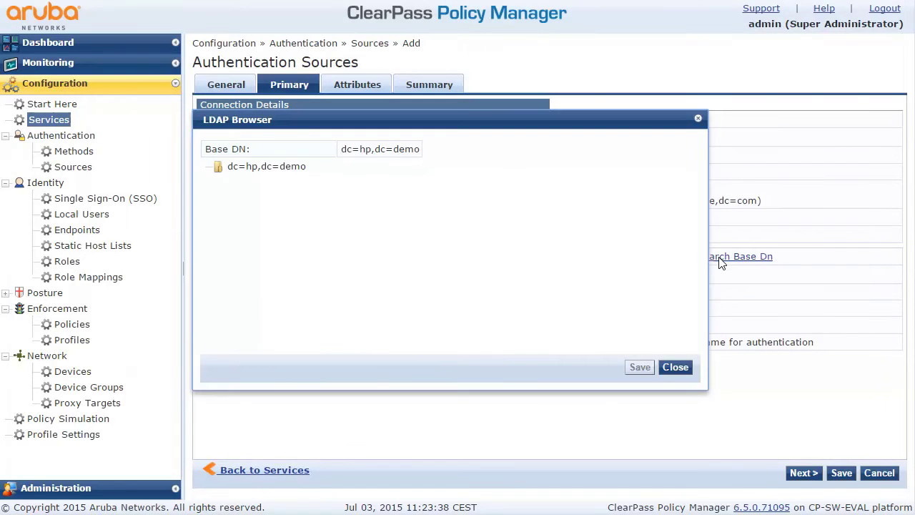
{"action": "left_click", "coordinate": [290, 170]}
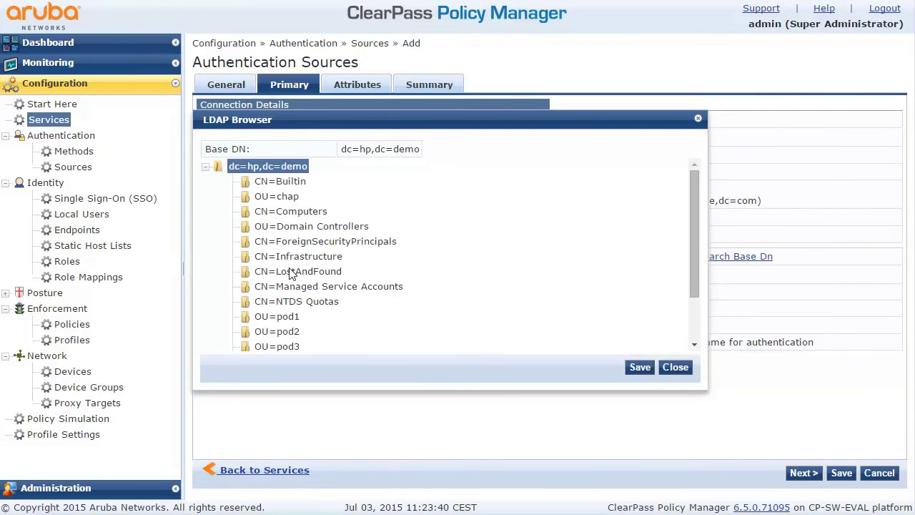
{"action": "left_click", "coordinate": [279, 317]}
{"action": "scroll", "coordinate": [342, 290], "scroll_direction": "down", "scroll_amount": 3}
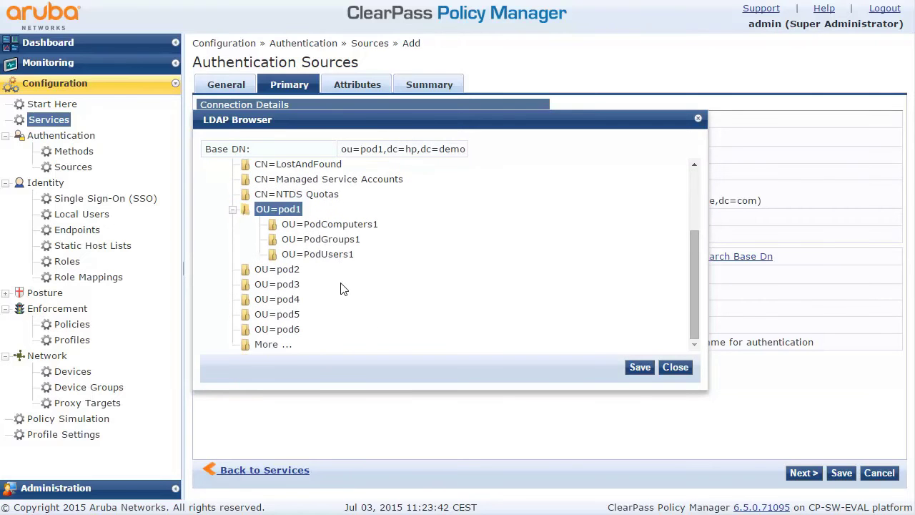
{"action": "left_click", "coordinate": [322, 256]}
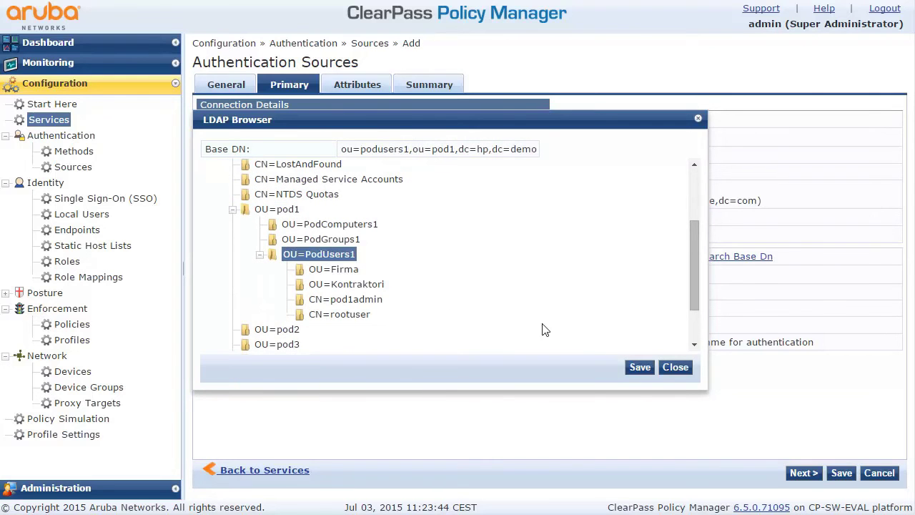
{"action": "left_click", "coordinate": [642, 373]}
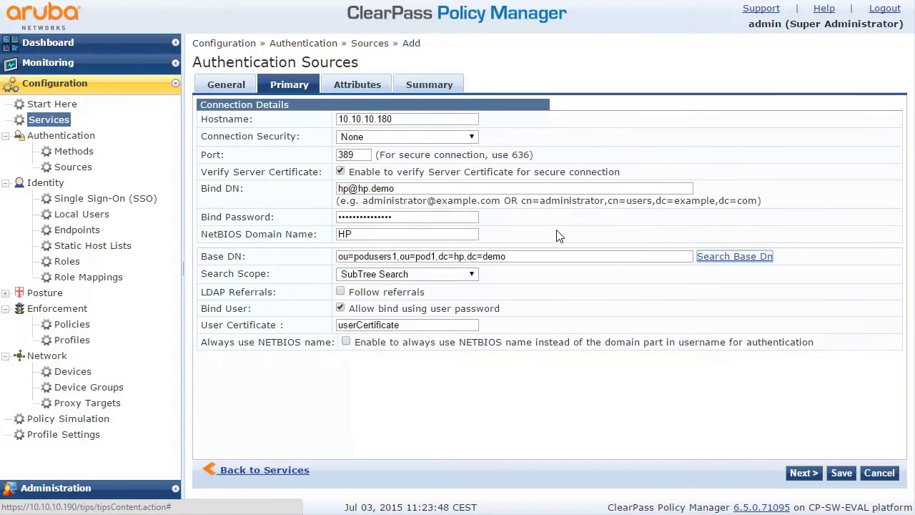
{"action": "left_click", "coordinate": [801, 474]}
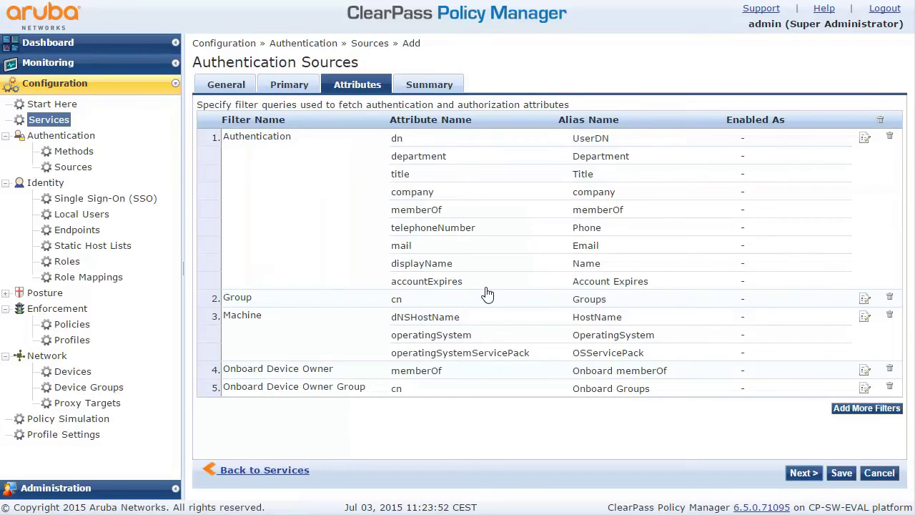
{"action": "left_click", "coordinate": [801, 474]}
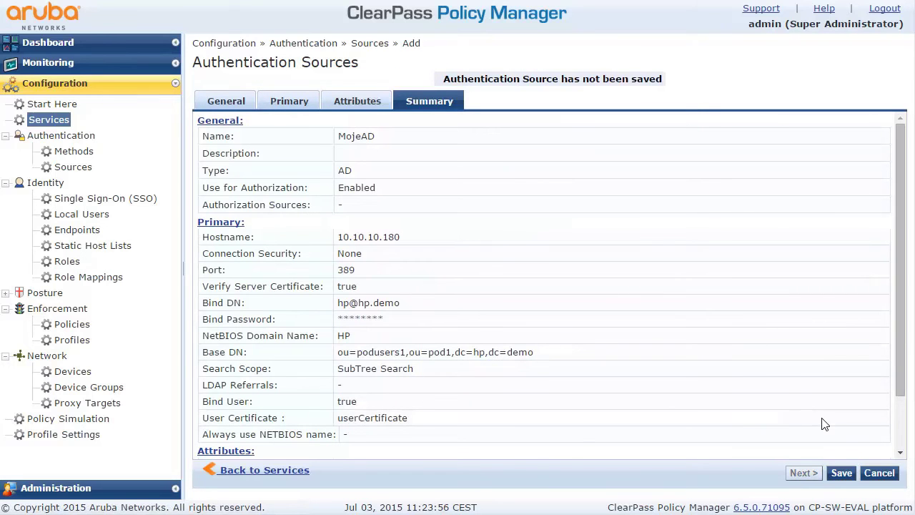
Save MojeAD and add it as the dot1x service's authentication source.
{"action": "left_click", "coordinate": [843, 474]}
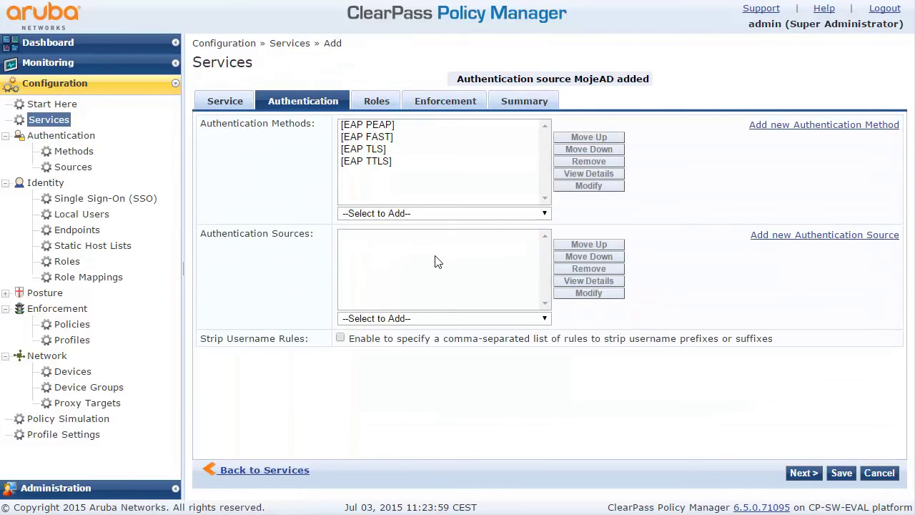
{"action": "left_click", "coordinate": [410, 319]}
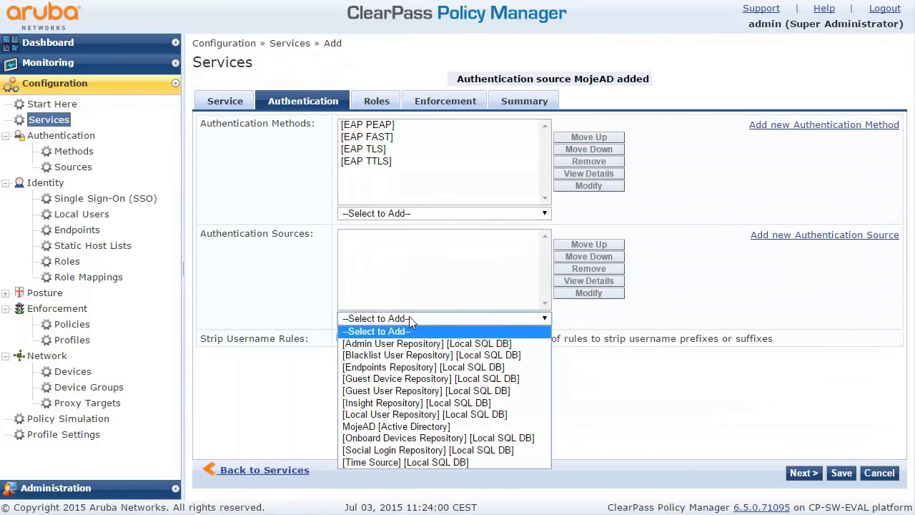
{"action": "left_click", "coordinate": [390, 427]}
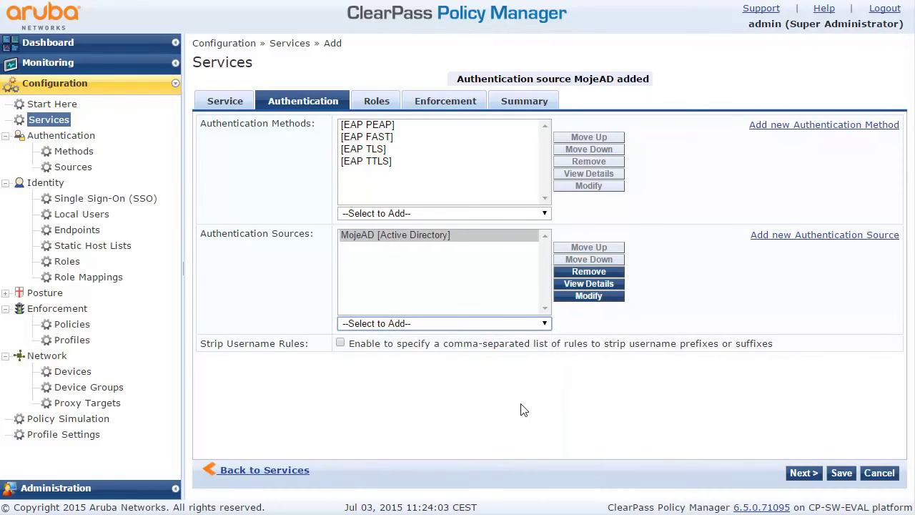
Pass through Roles, Enforcement and Summary and save the dot1x service.
{"action": "left_click", "coordinate": [803, 473]}
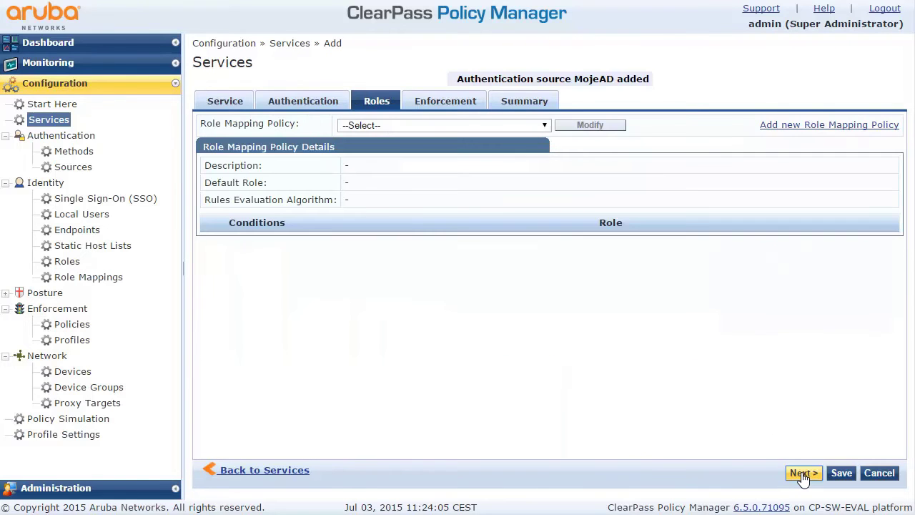
{"action": "left_click", "coordinate": [802, 473]}
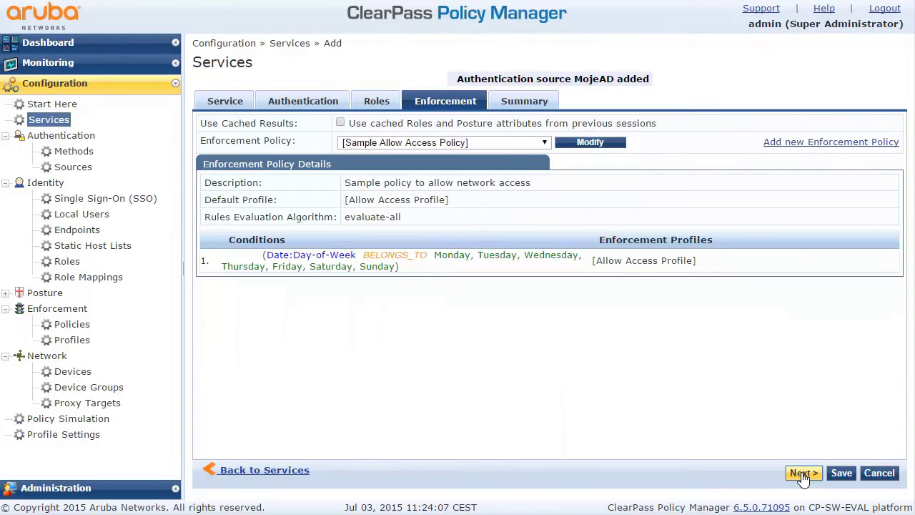
{"action": "left_click", "coordinate": [803, 474]}
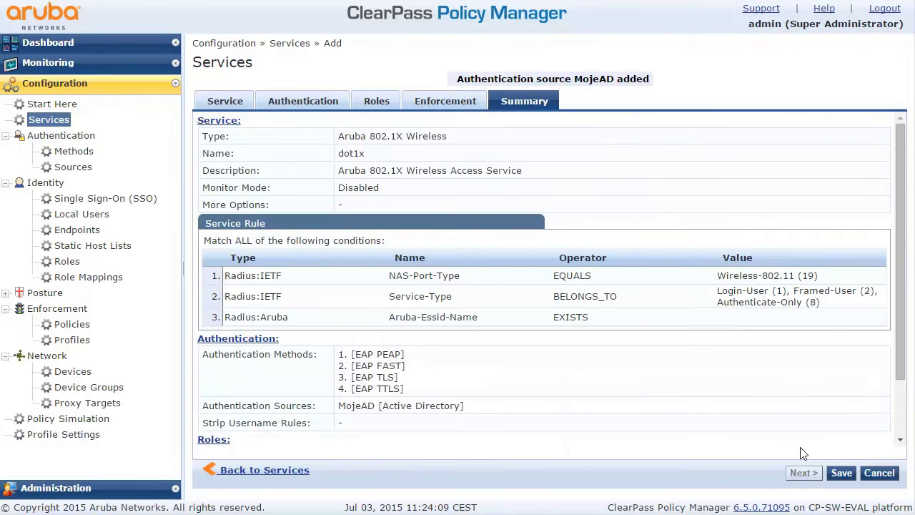
{"action": "left_click", "coordinate": [840, 473]}
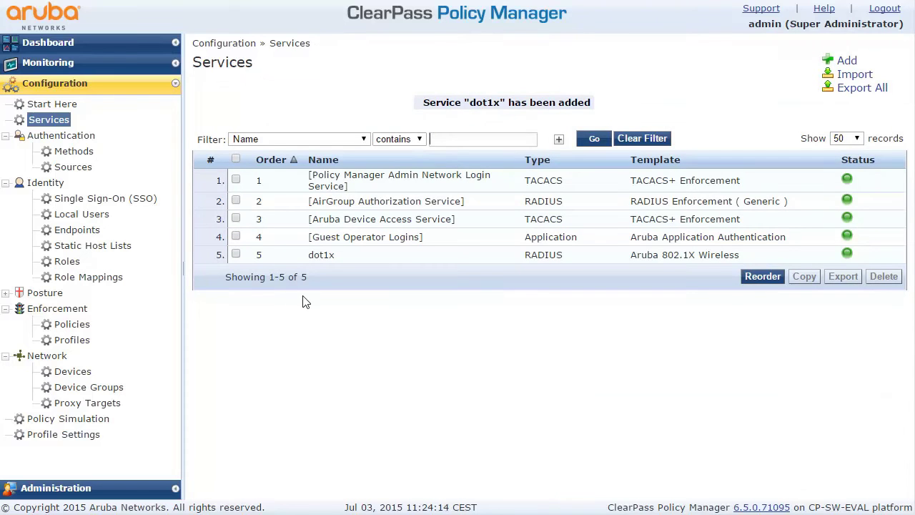
Add network device MojeInstanty for subnet 10.10.10.0/24 with a RADIUS shared secret.
{"action": "left_click", "coordinate": [65, 377]}
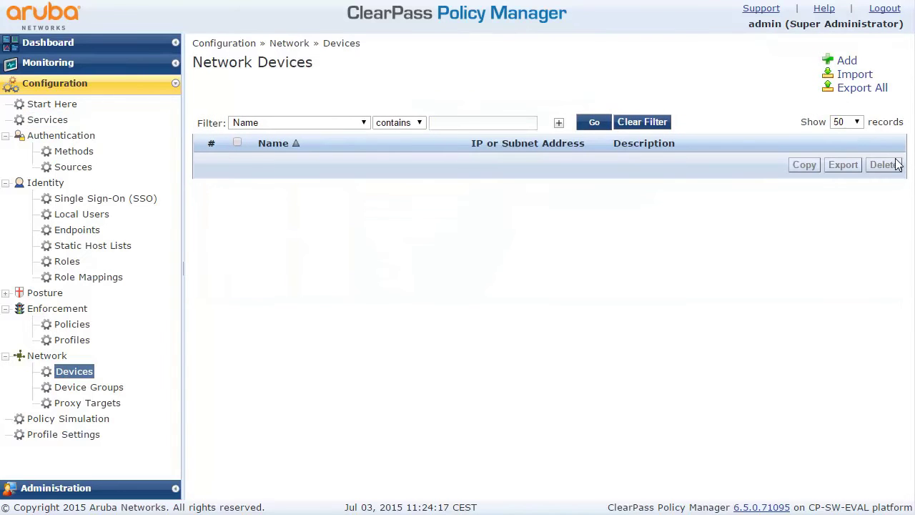
{"action": "left_click", "coordinate": [846, 61]}
{"action": "left_click", "coordinate": [350, 153]}
{"action": "type", "text": "Mojes"}
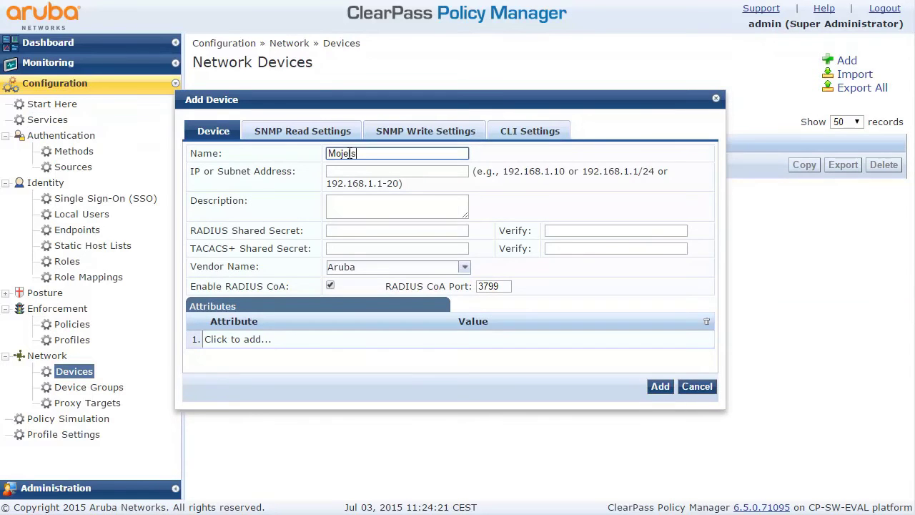
{"action": "key", "text": "BackSpace"}
{"action": "type", "text": "Instanty"}
{"action": "left_click", "coordinate": [379, 170]}
{"action": "type", "text": "10.10.10.0/24"}
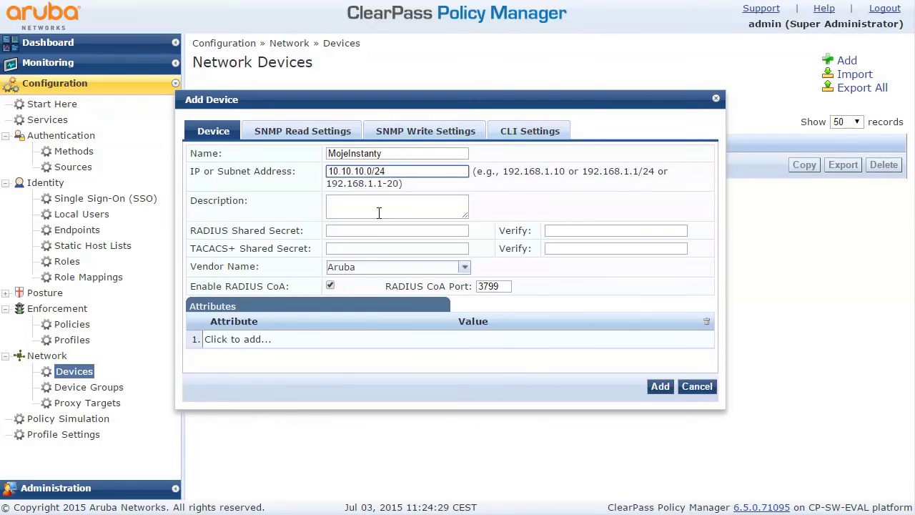
{"action": "left_click", "coordinate": [370, 230]}
{"action": "type", "text": "secretpassword"}
{"action": "key", "text": "Tab"}
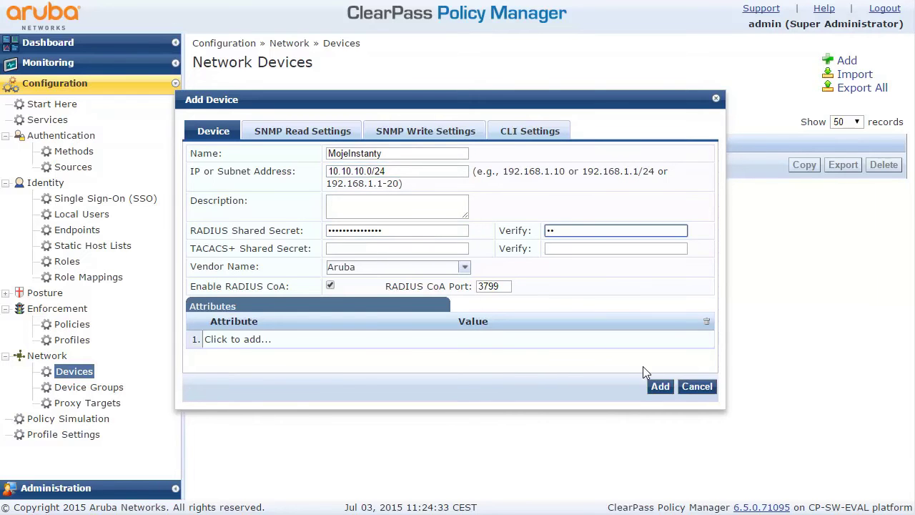
{"action": "left_click", "coordinate": [659, 387]}
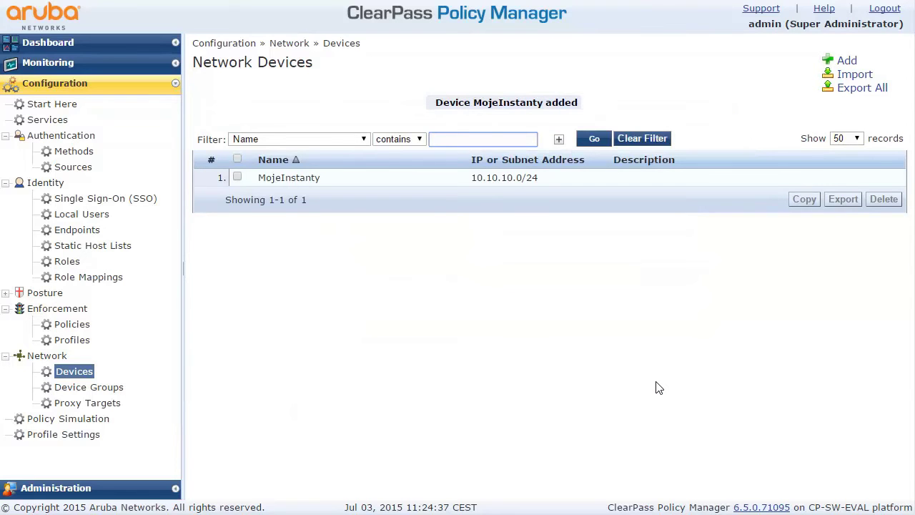
{"action": "left_click", "coordinate": [57, 489]}
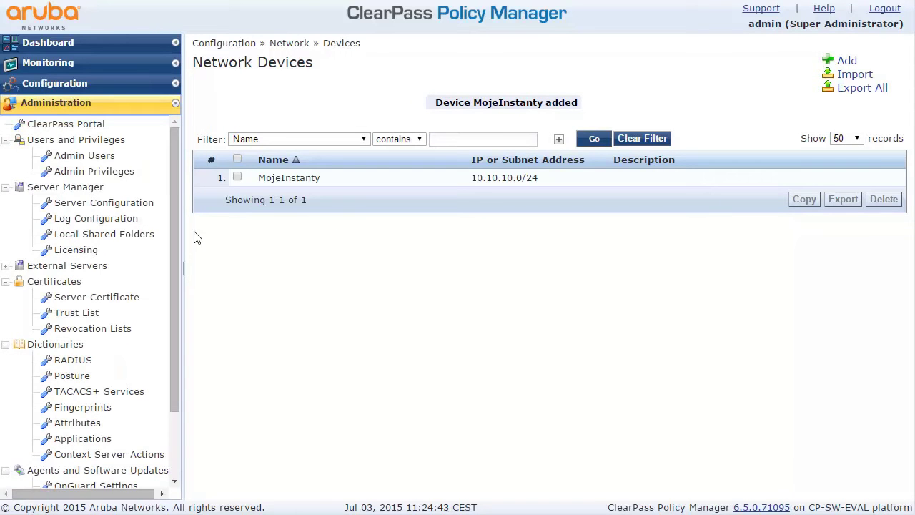
Open the server configuration of clearpass.hp.demo (10.10.10.190).
{"action": "left_click", "coordinate": [87, 204]}
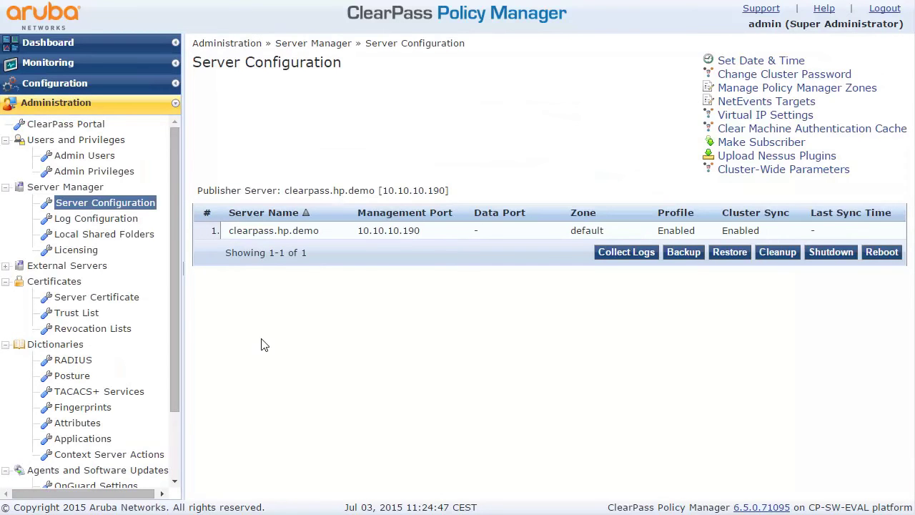
{"action": "left_click", "coordinate": [266, 236]}
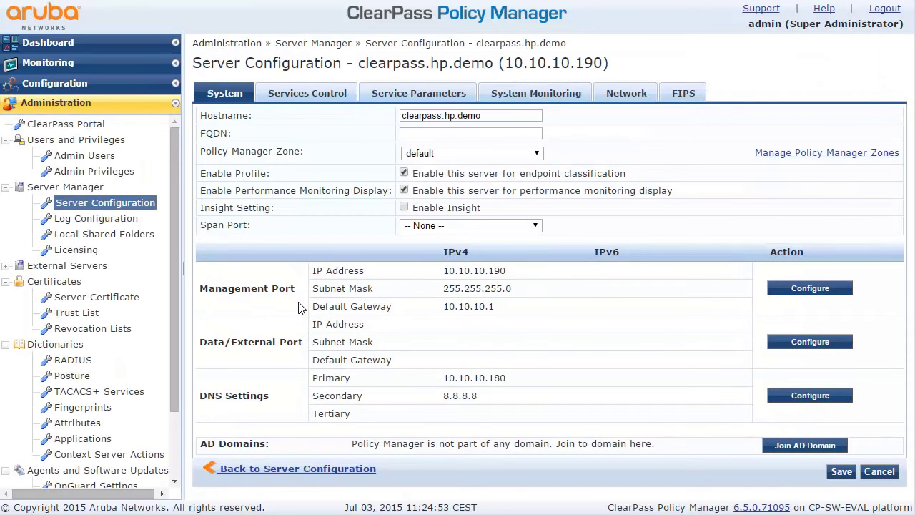
Start the AD join with domain controller MojeAD.hp.demo and disable the default admin account.
{"action": "left_click", "coordinate": [792, 448]}
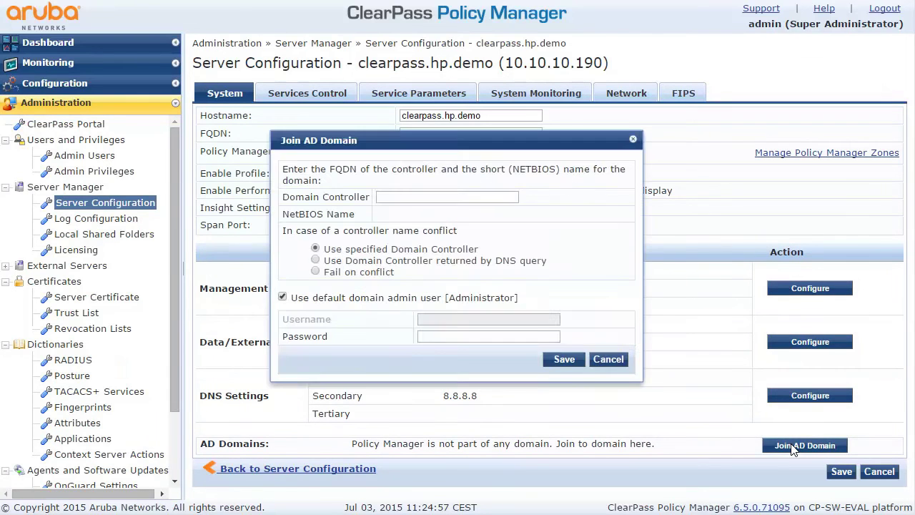
{"action": "left_click", "coordinate": [417, 198]}
{"action": "type", "text": "MojeAD "}
{"action": "type", "text": "hp.demo"}
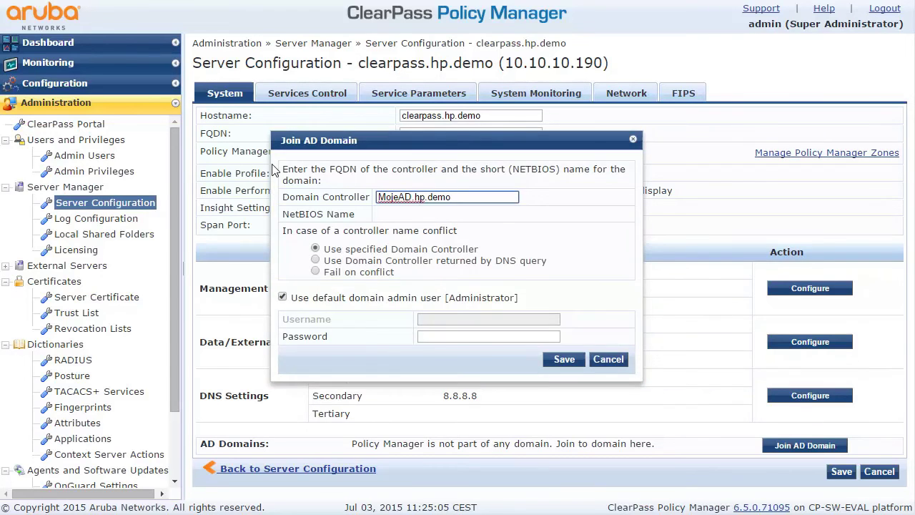
{"action": "left_click", "coordinate": [283, 298]}
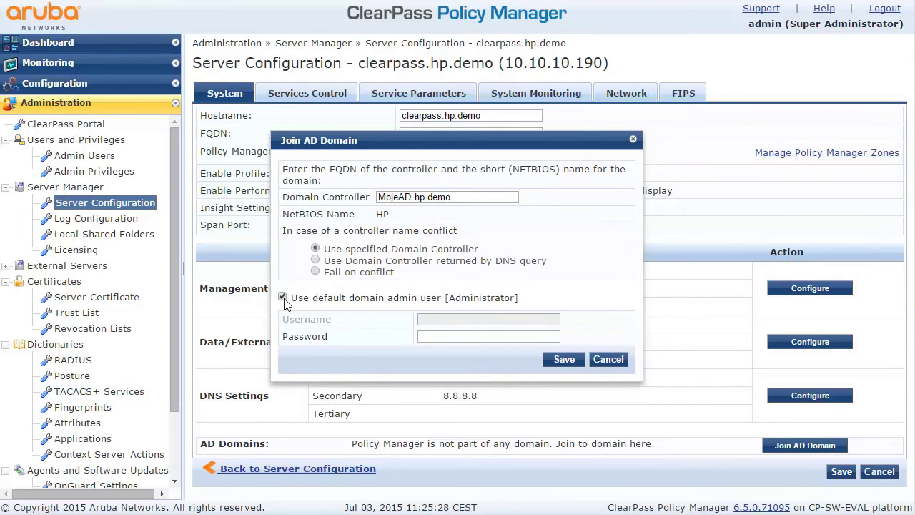
{"action": "left_click", "coordinate": [282, 298]}
Enter the domain admin username and password and join the HP.DEMO domain.
{"action": "left_click", "coordinate": [431, 321]}
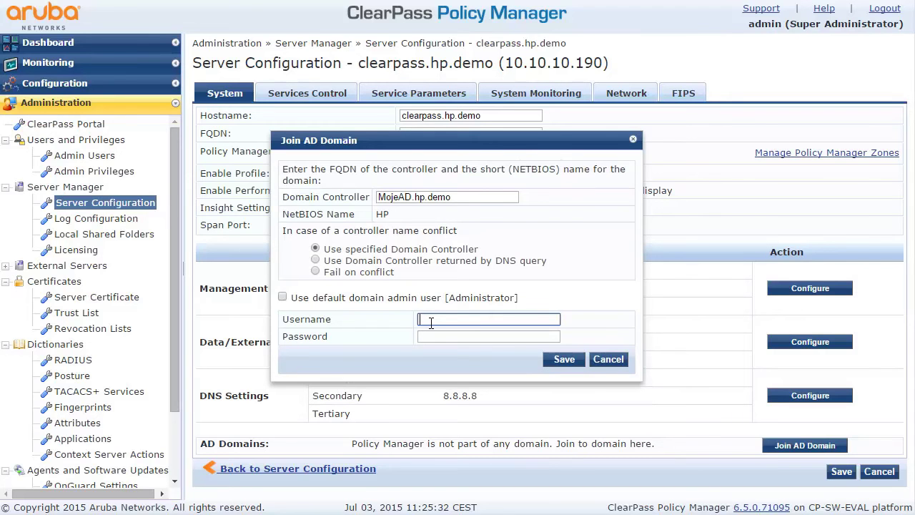
{"action": "type", "text": "hp"}
{"action": "key", "text": "Tab"}
{"action": "type", "text": "p"}
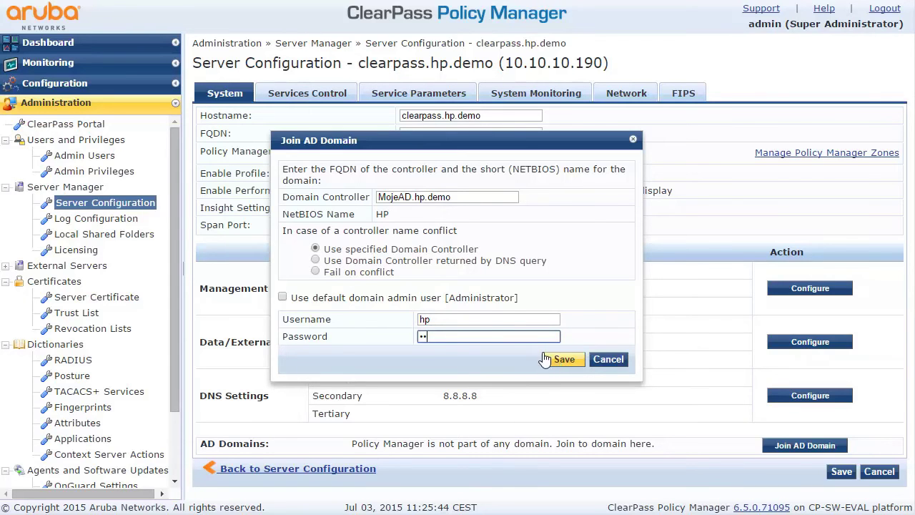
{"action": "left_click", "coordinate": [493, 320]}
{"action": "type", "text": "@hp.demo"}
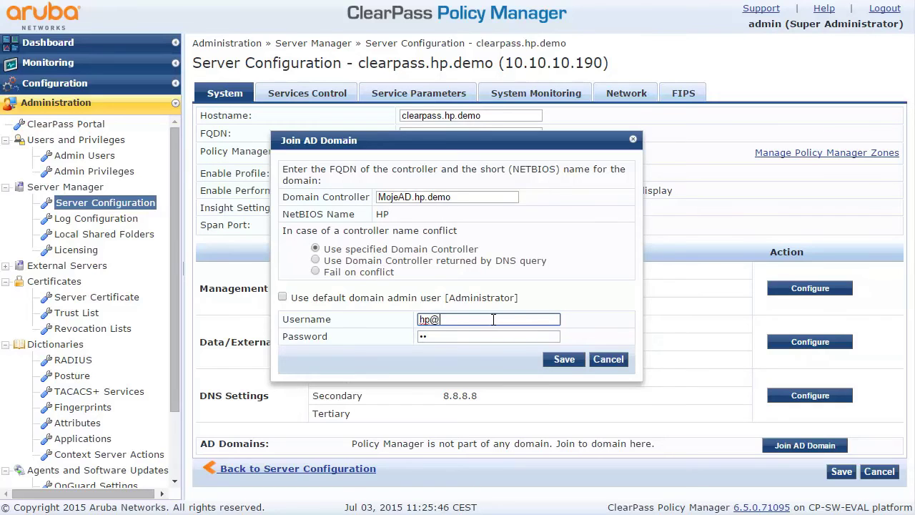
{"action": "left_click", "coordinate": [557, 360]}
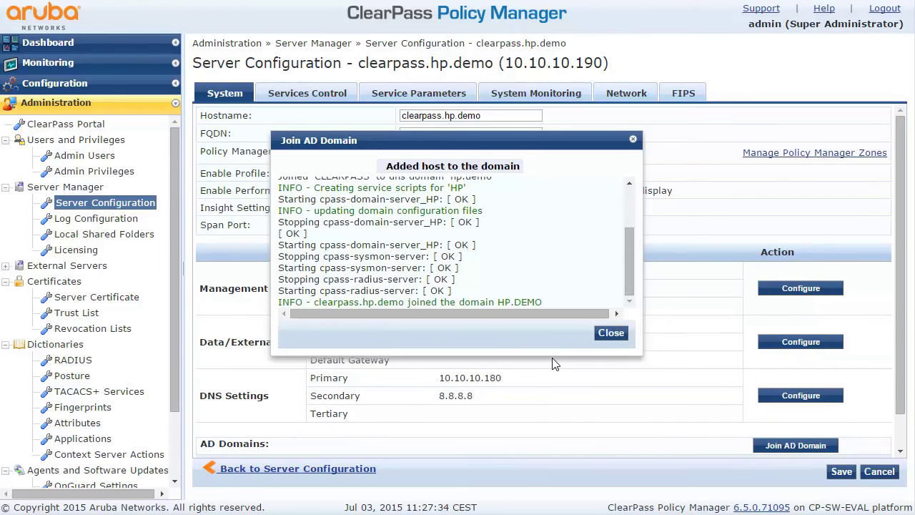
Close the join results and log in to the MujInstant virtual controller as admin.
{"action": "left_click", "coordinate": [612, 333]}
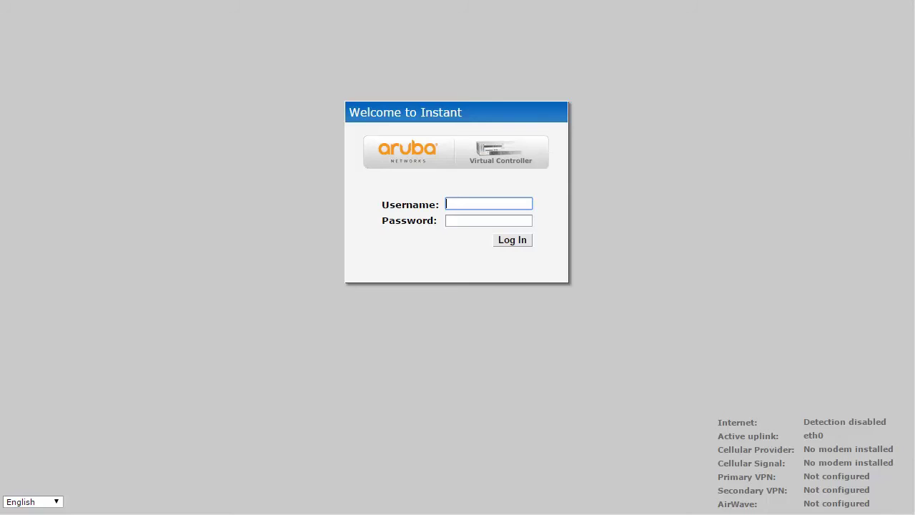
{"action": "left_click", "coordinate": [484, 202]}
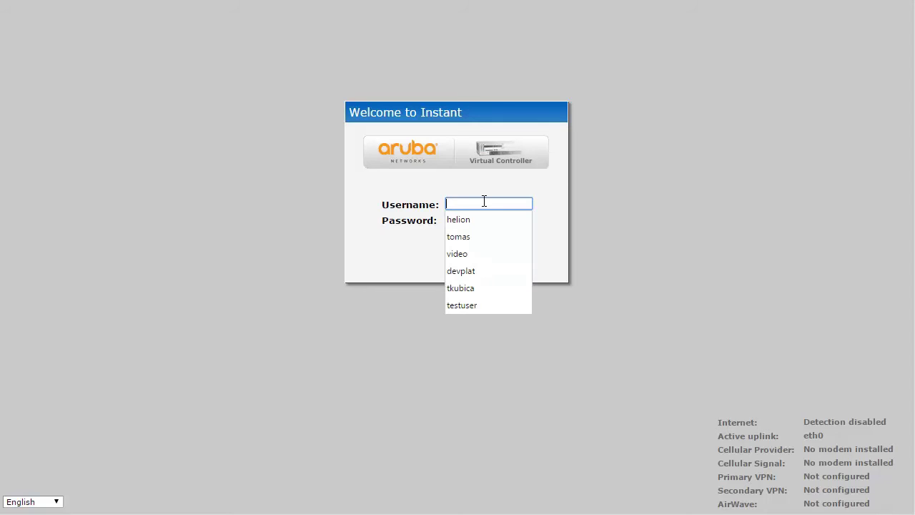
{"action": "type", "text": "admin"}
{"action": "key", "text": "Tab"}
{"action": "type", "text": "admin"}
{"action": "left_click", "coordinate": [510, 241]}
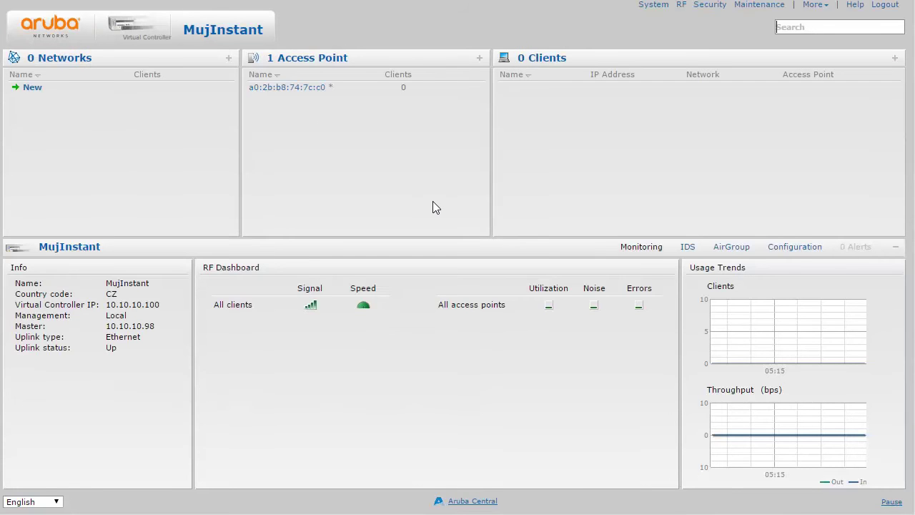
Create a new wireless network named ahojSit with Enterprise security.
{"action": "left_click", "coordinate": [32, 88]}
{"action": "type", "text": "ahojSit"}
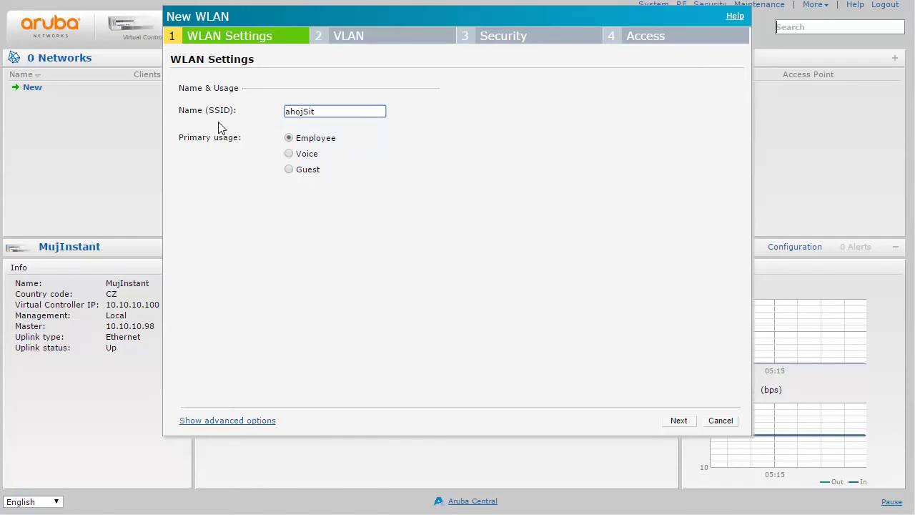
{"action": "left_click", "coordinate": [679, 421]}
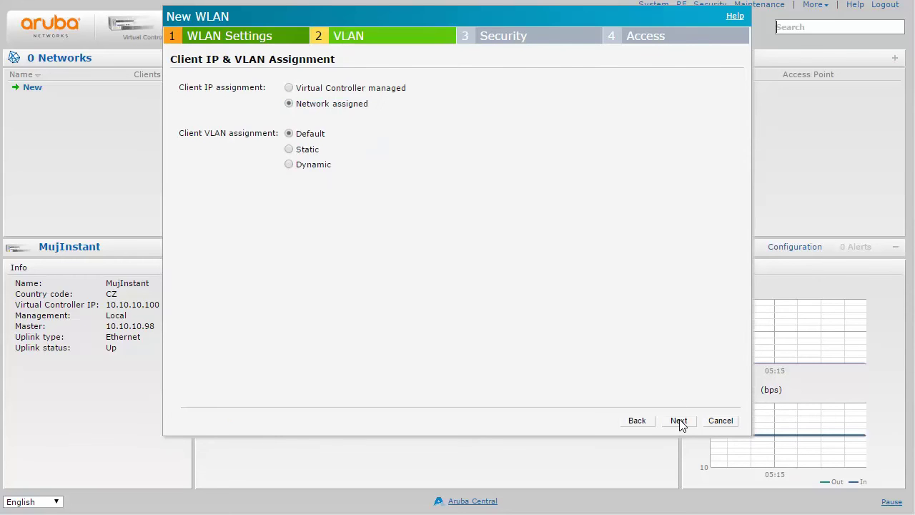
{"action": "left_click", "coordinate": [679, 421]}
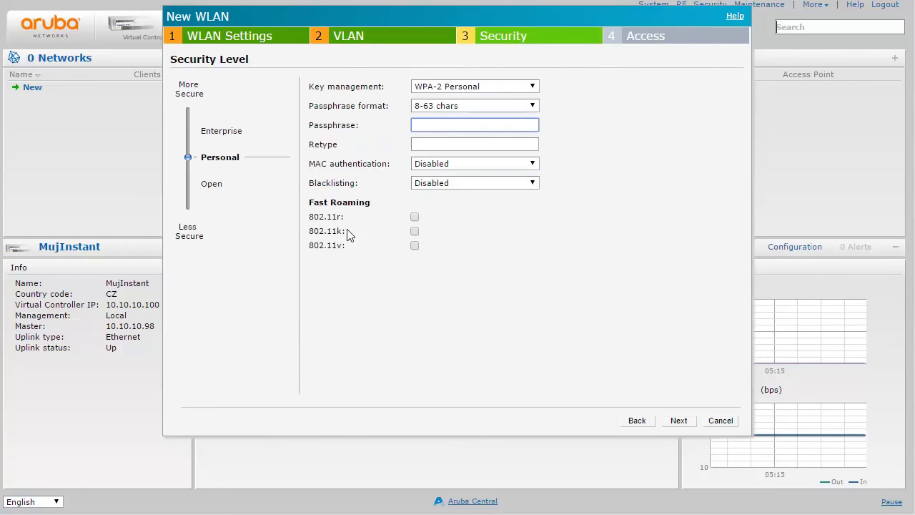
{"action": "left_click", "coordinate": [218, 136]}
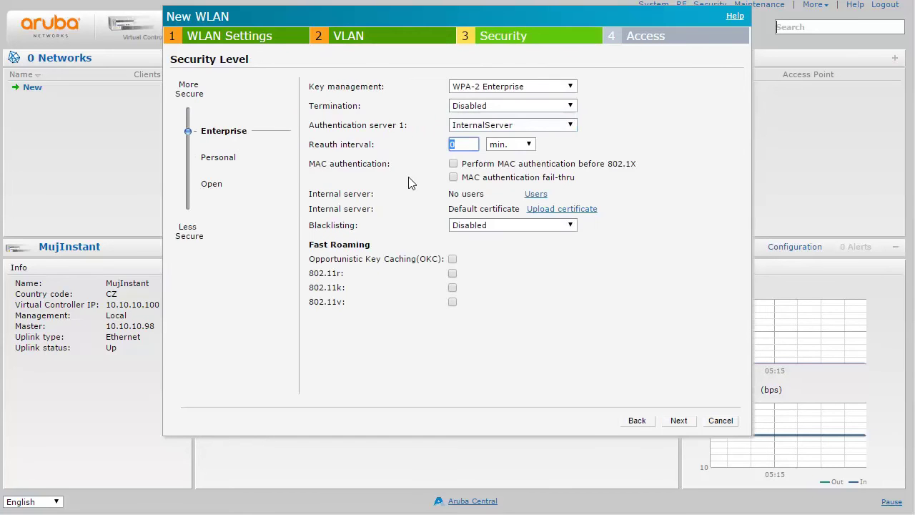
Add a new authentication server ClearPass at 10.10.10.190 with a RADIUS shared key.
{"action": "left_click", "coordinate": [494, 126]}
{"action": "left_click", "coordinate": [477, 158]}
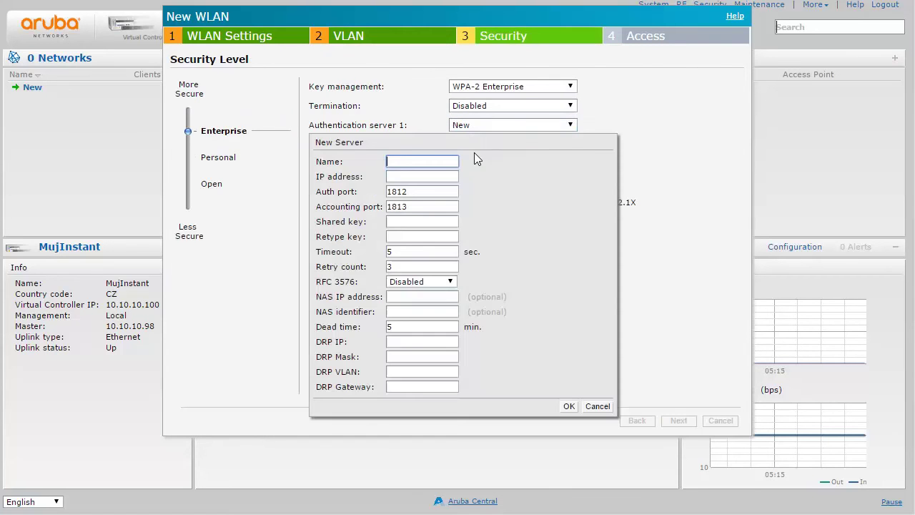
{"action": "type", "text": "ClearPass"}
{"action": "left_click", "coordinate": [411, 177]}
{"action": "type", "text": "10.10"}
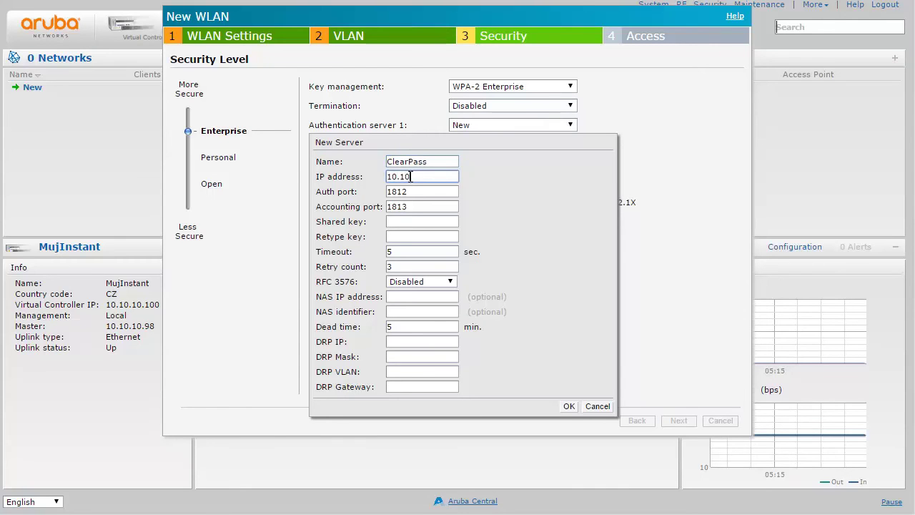
{"action": "type", "text": ".10.190"}
{"action": "left_click", "coordinate": [396, 221]}
{"action": "type", "text": "aa"}
{"action": "key", "text": "Tab"}
{"action": "type", "text": "aa"}
{"action": "left_click", "coordinate": [569, 405]}
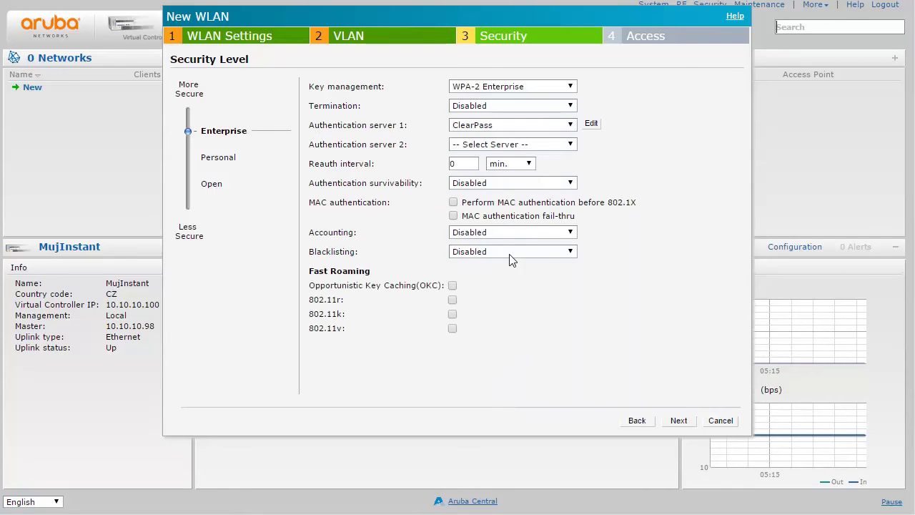
Send accounting to the authentication servers with interval 1, then finish the network.
{"action": "left_click", "coordinate": [508, 233]}
{"action": "left_click", "coordinate": [508, 256]}
{"action": "left_click", "coordinate": [462, 251]}
{"action": "type", "text": "1"}
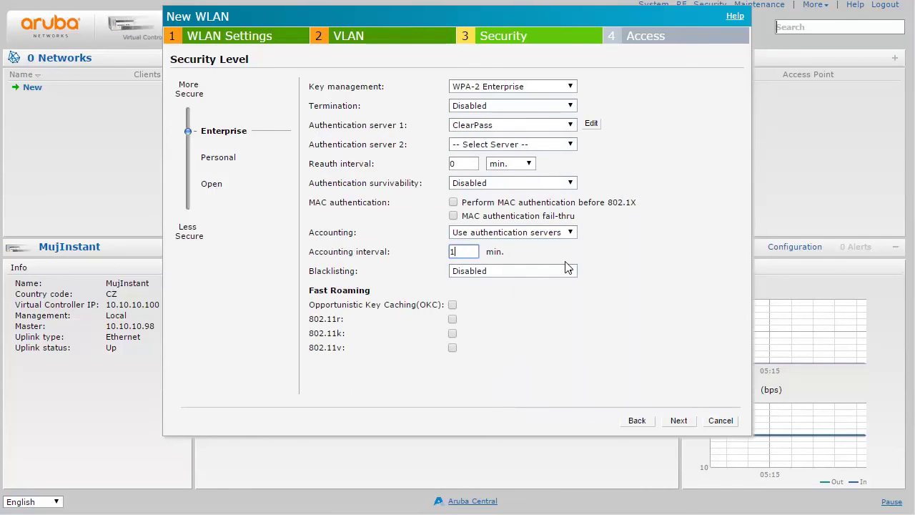
{"action": "left_click", "coordinate": [681, 422]}
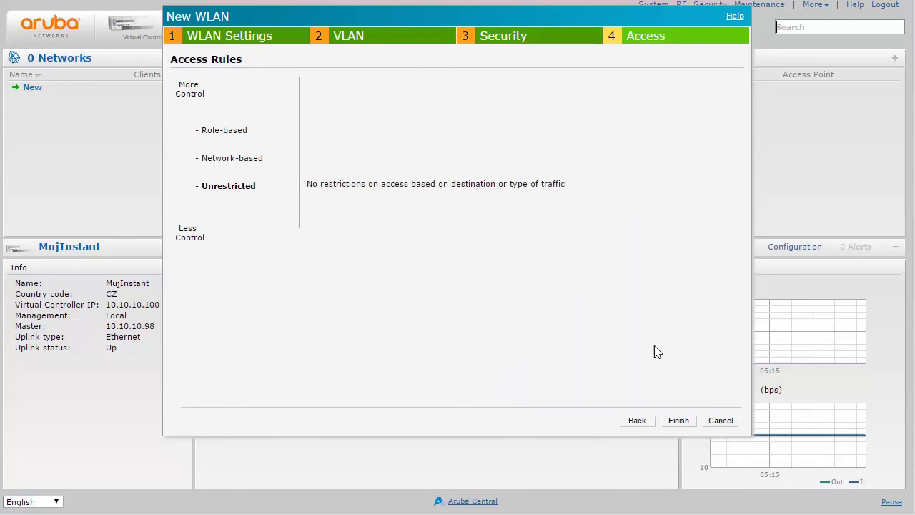
{"action": "left_click", "coordinate": [678, 421]}
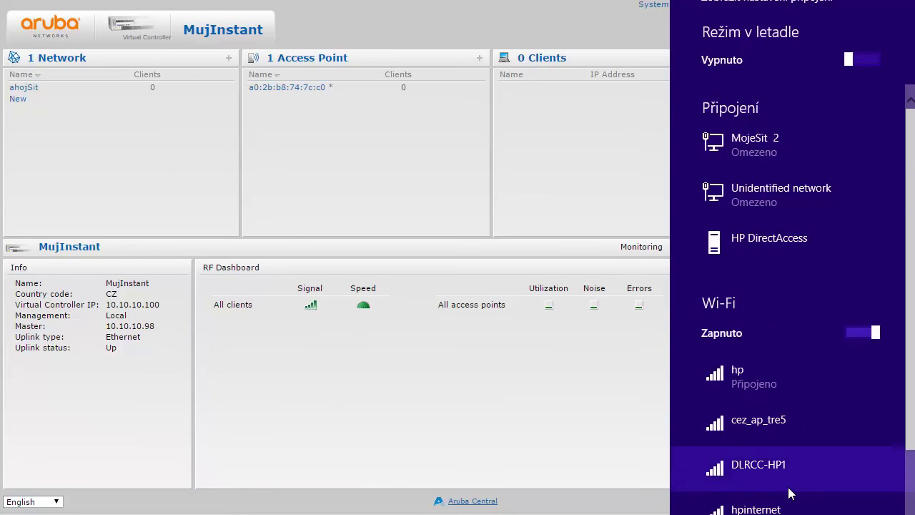
Select ahojSit in the Windows network list, disable auto-connect, and start connecting.
{"action": "scroll", "coordinate": [791, 494], "scroll_direction": "down", "scroll_amount": 3}
{"action": "scroll", "coordinate": [790, 494], "scroll_direction": "down", "scroll_amount": 3}
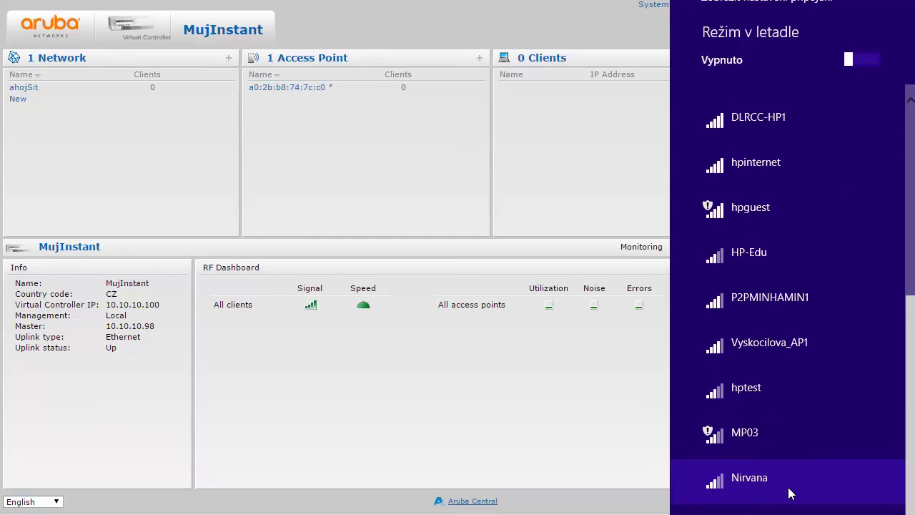
{"action": "scroll", "coordinate": [791, 493], "scroll_direction": "up", "scroll_amount": 6}
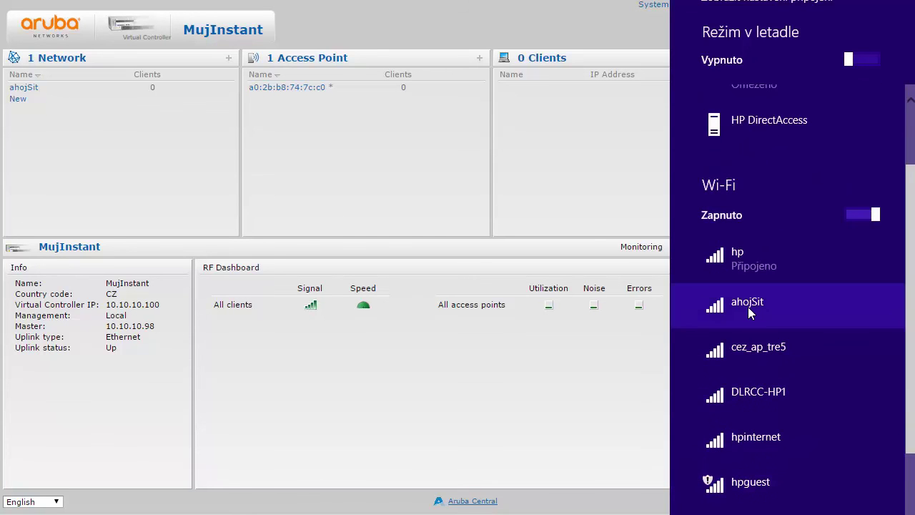
{"action": "left_click", "coordinate": [748, 307]}
{"action": "left_click", "coordinate": [713, 343]}
{"action": "scroll", "coordinate": [742, 336], "scroll_direction": "down", "scroll_amount": 2}
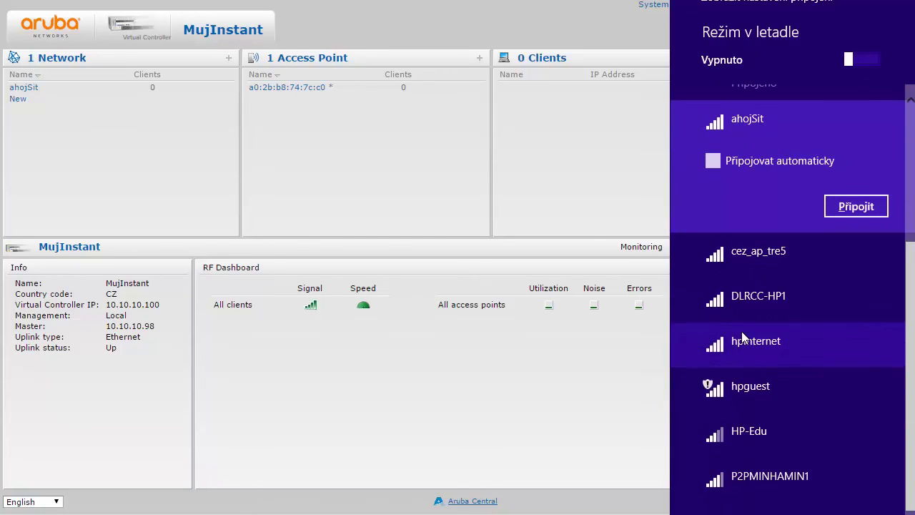
{"action": "left_click", "coordinate": [840, 206]}
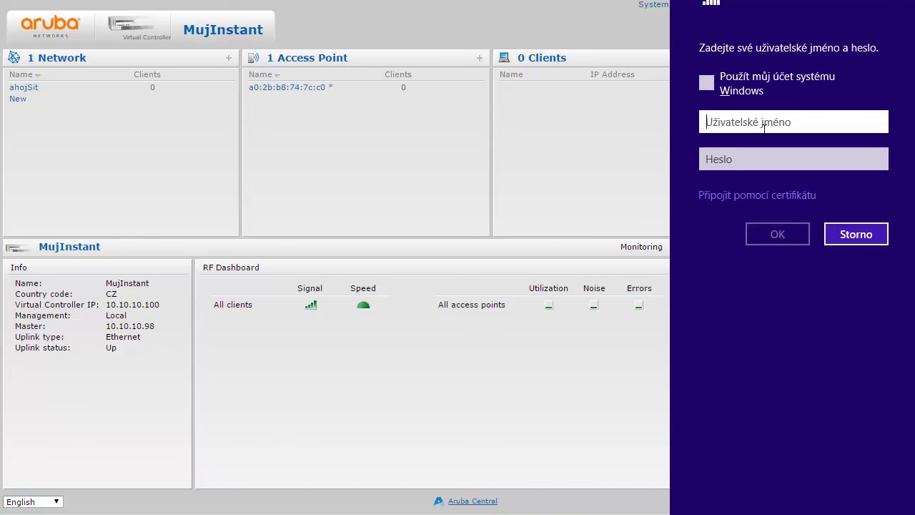
Sign in to ahojSit with the domain username and password, confirm, and close the panel.
{"action": "type", "text": "HP\\tomas.firma"}
{"action": "key", "text": "Tab"}
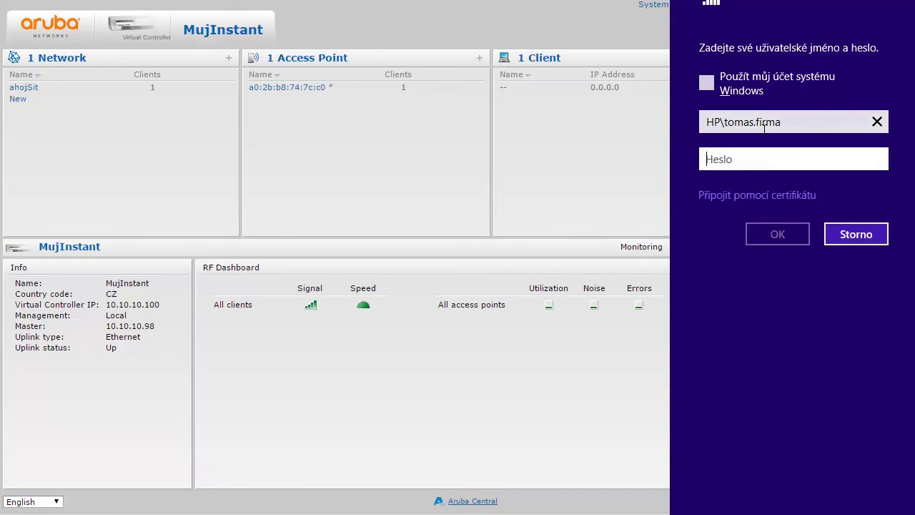
{"action": "type", "text": "**"}
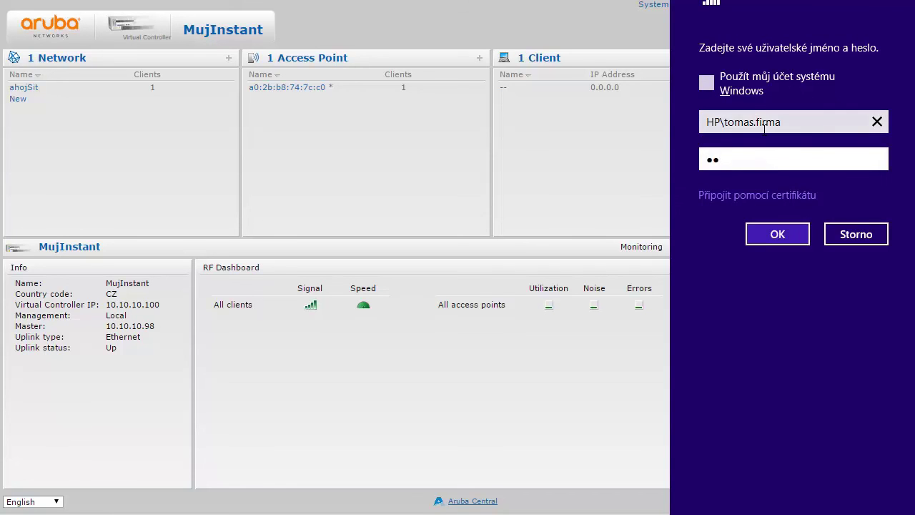
{"action": "left_click", "coordinate": [765, 232]}
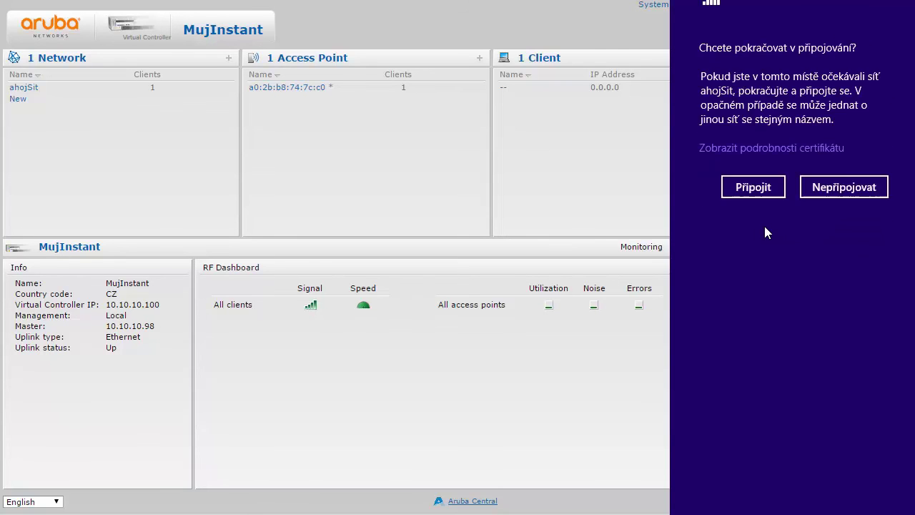
{"action": "left_click", "coordinate": [760, 192]}
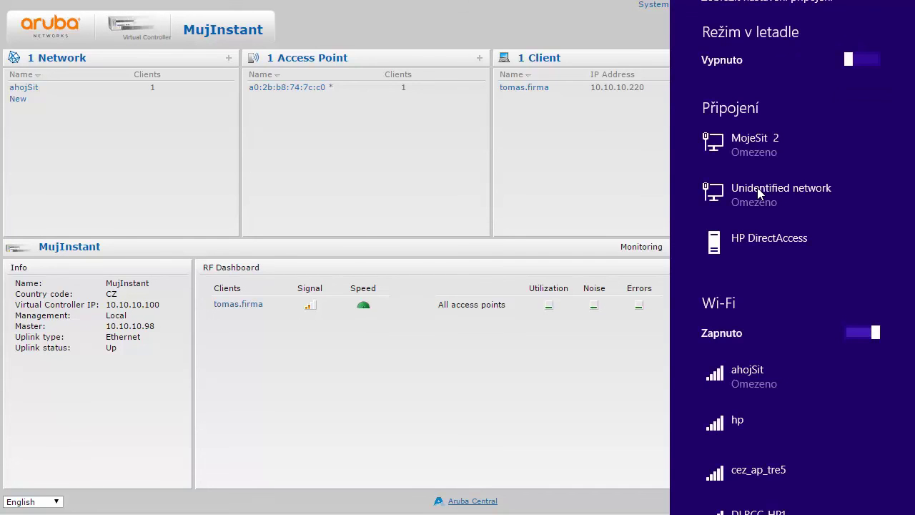
{"action": "left_click", "coordinate": [558, 145]}
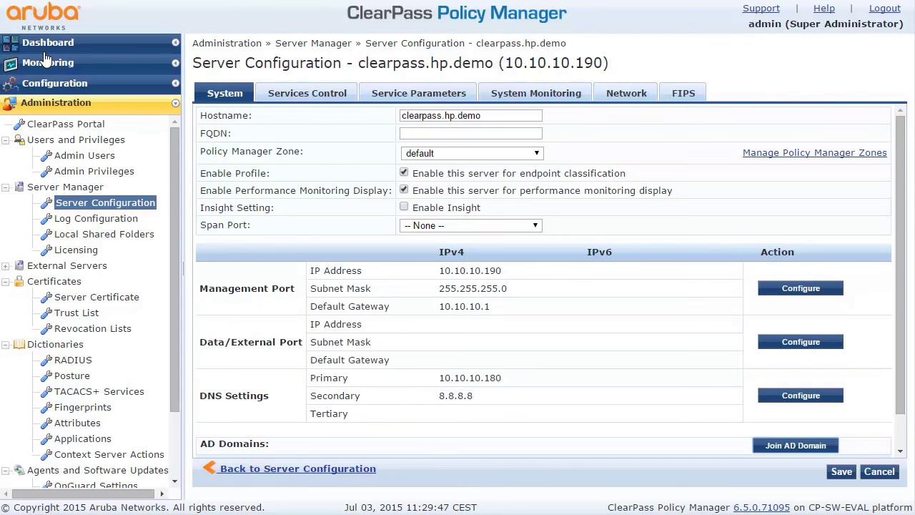
In Access Tracker, open the newest request and expand its RADIUS Request input attributes.
{"action": "left_click", "coordinate": [45, 64]}
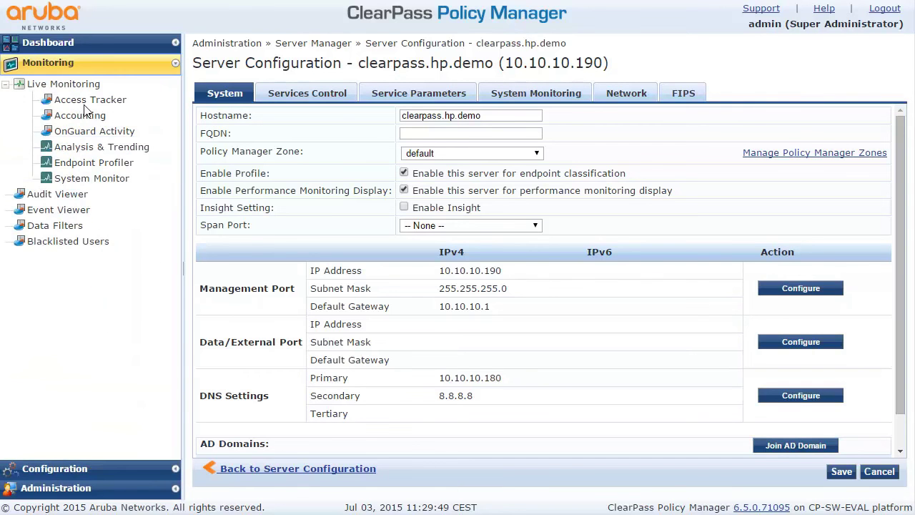
{"action": "left_click", "coordinate": [84, 101]}
{"action": "left_click", "coordinate": [459, 184]}
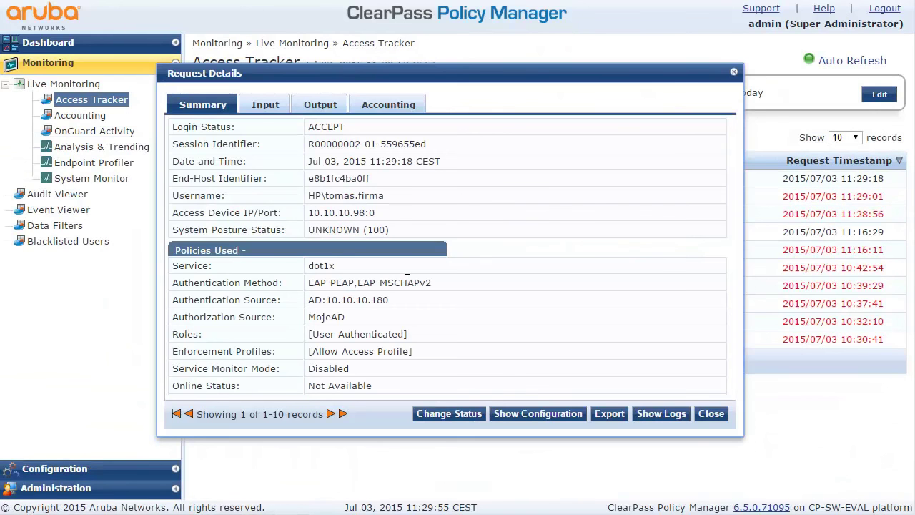
{"action": "left_click", "coordinate": [265, 107]}
{"action": "left_click", "coordinate": [292, 187]}
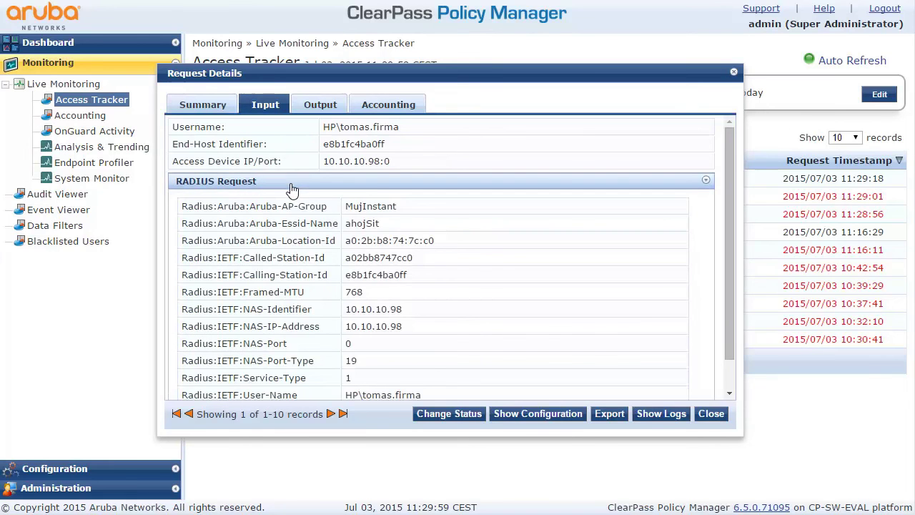
{"action": "scroll", "coordinate": [293, 204], "scroll_direction": "down", "scroll_amount": 1}
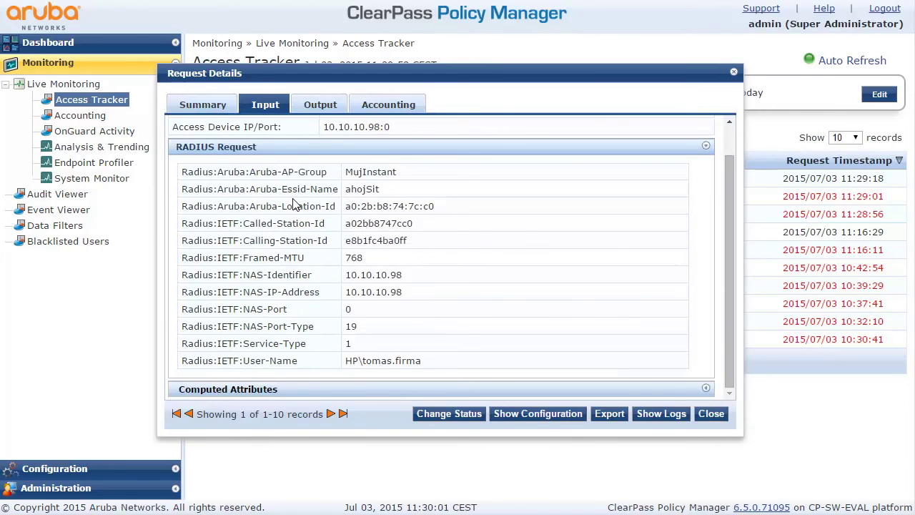